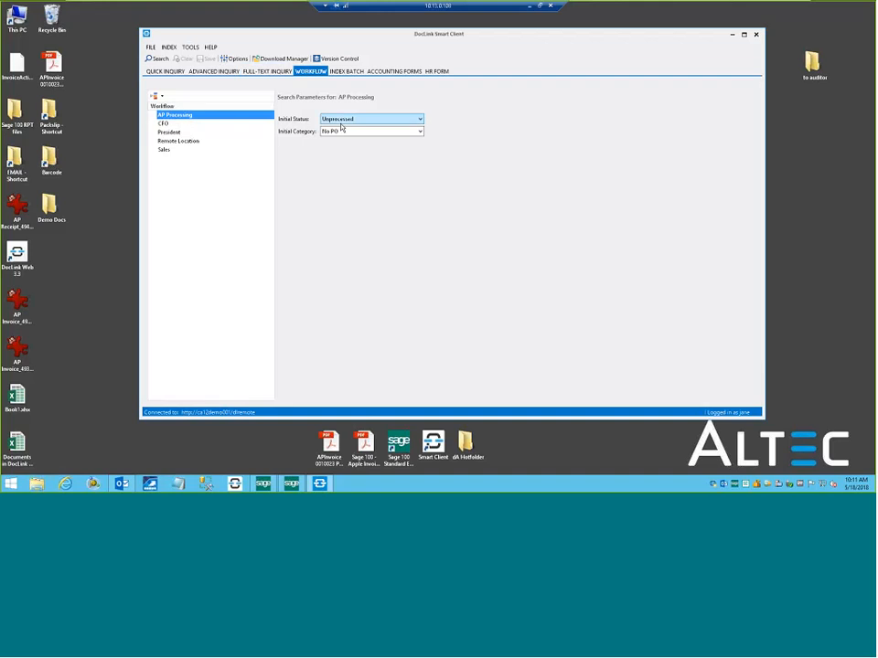
# Search the AP Processing workflow for unprocessed No PO documents, and open the priority Apple invoice with its distribution stamp form in a maximized viewer.
pyautogui.click(159, 59)
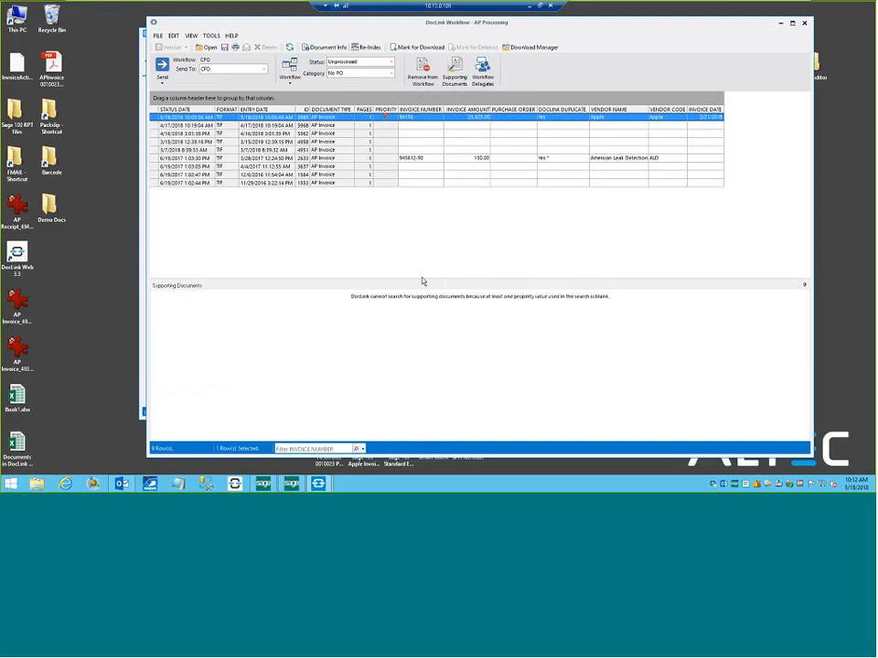
pyautogui.doubleClick(433, 119)
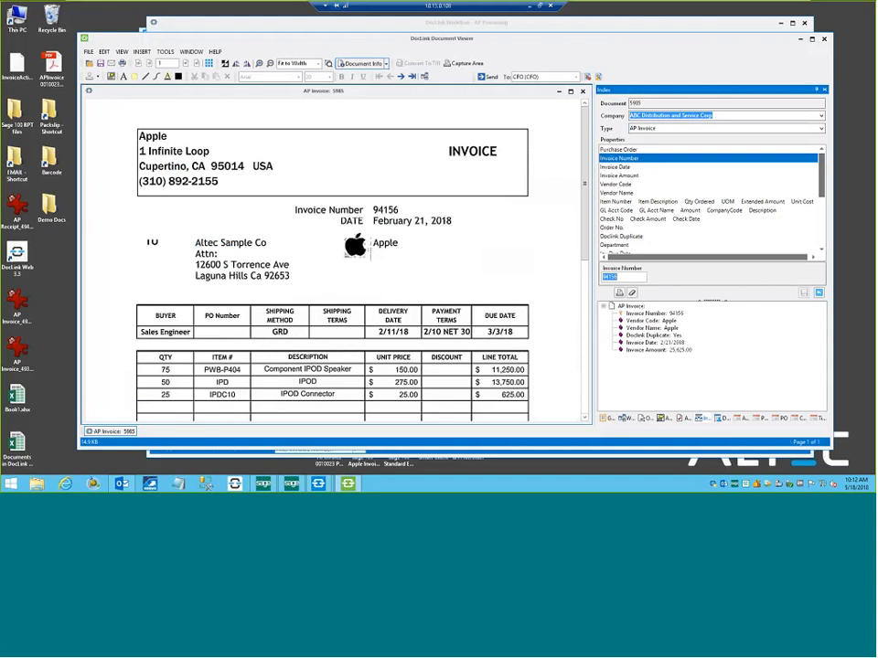
pyautogui.click(717, 417)
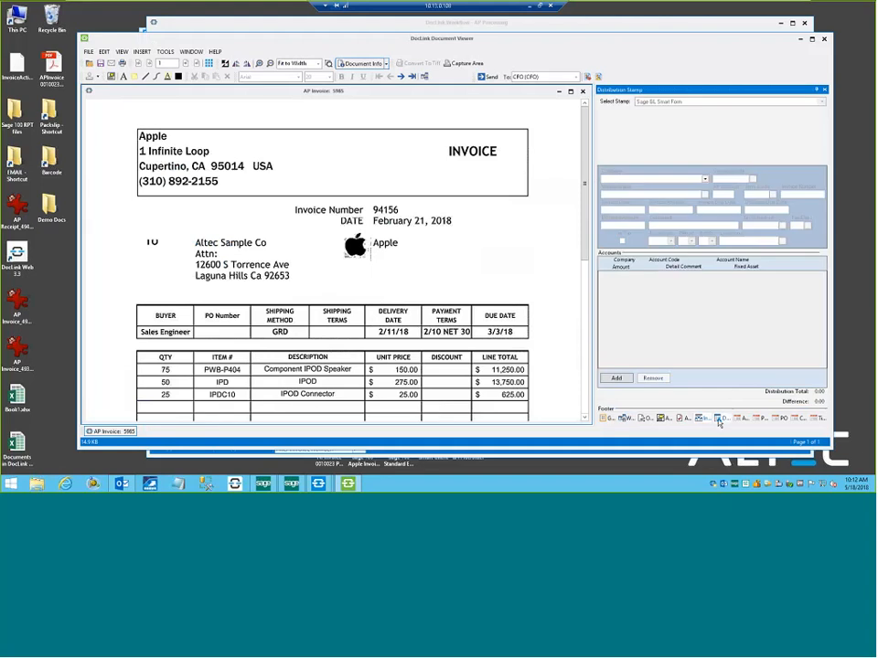
pyautogui.doubleClick(568, 40)
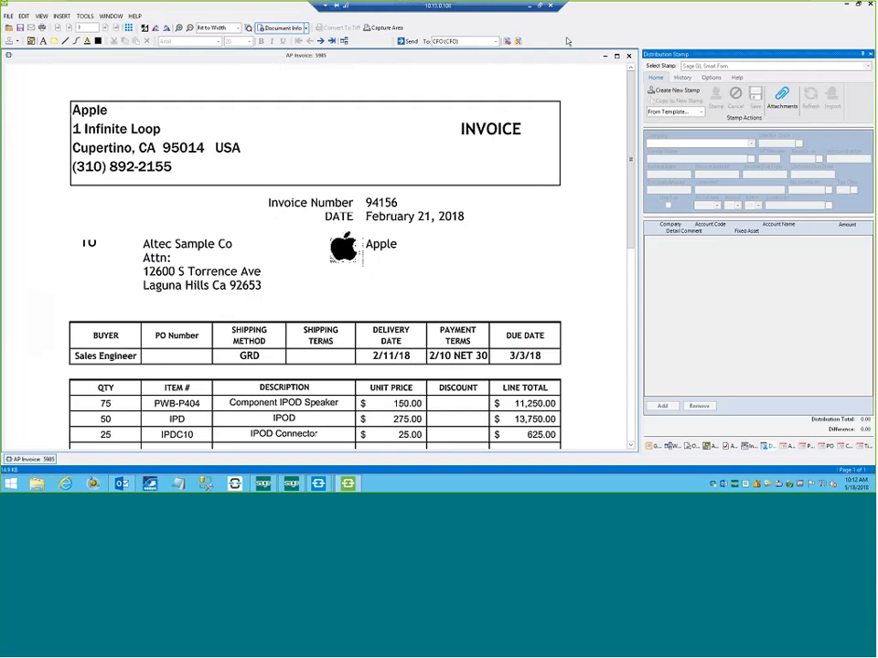
# Create a new Sage GL Smart Form stamp for the Apple invoice and compare it with the invoice's index properties.
pyautogui.click(686, 92)
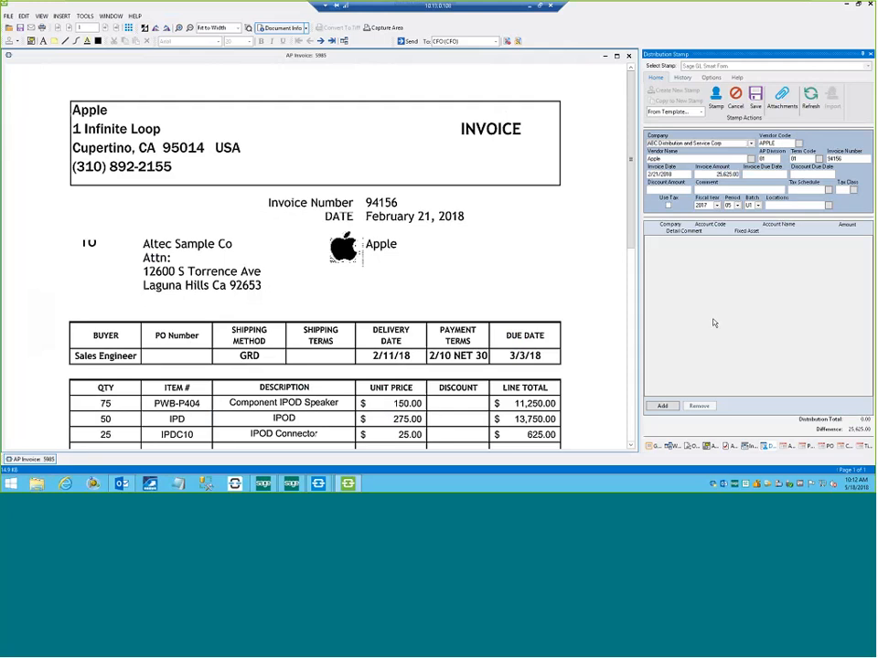
pyautogui.click(745, 447)
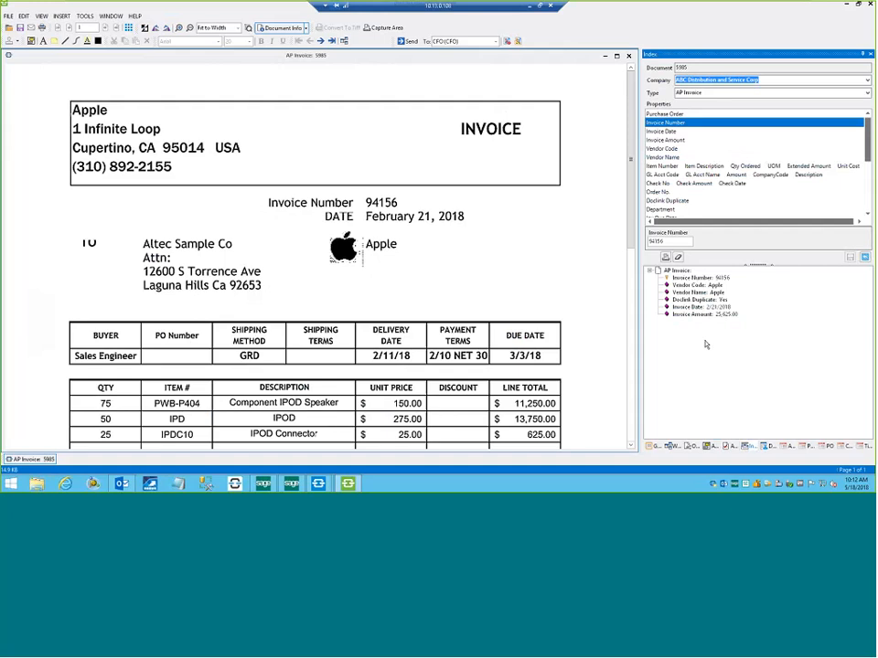
pyautogui.click(766, 447)
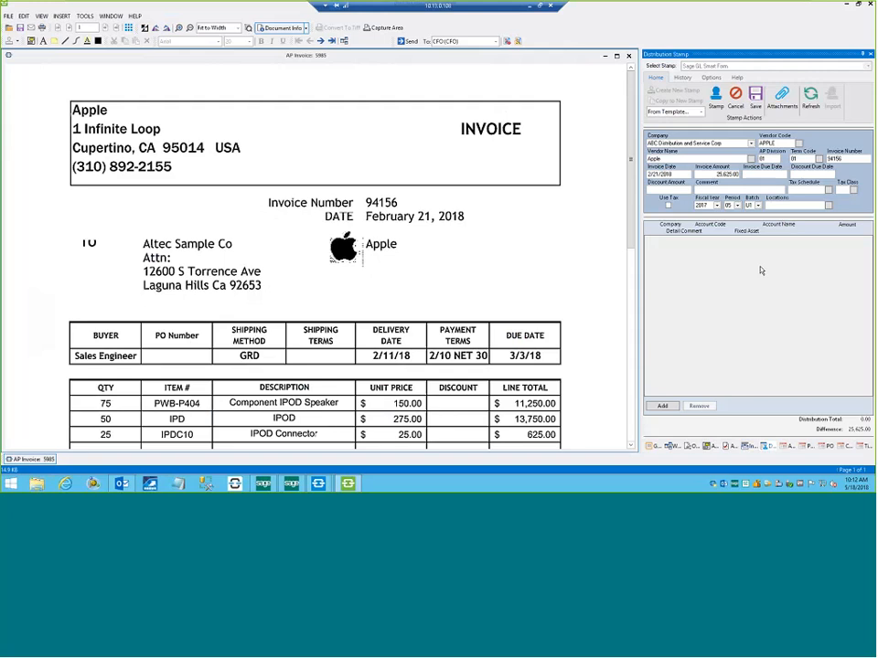
# Add a distribution line and browse the account code list, leaving it without choosing another account.
pyautogui.click(665, 406)
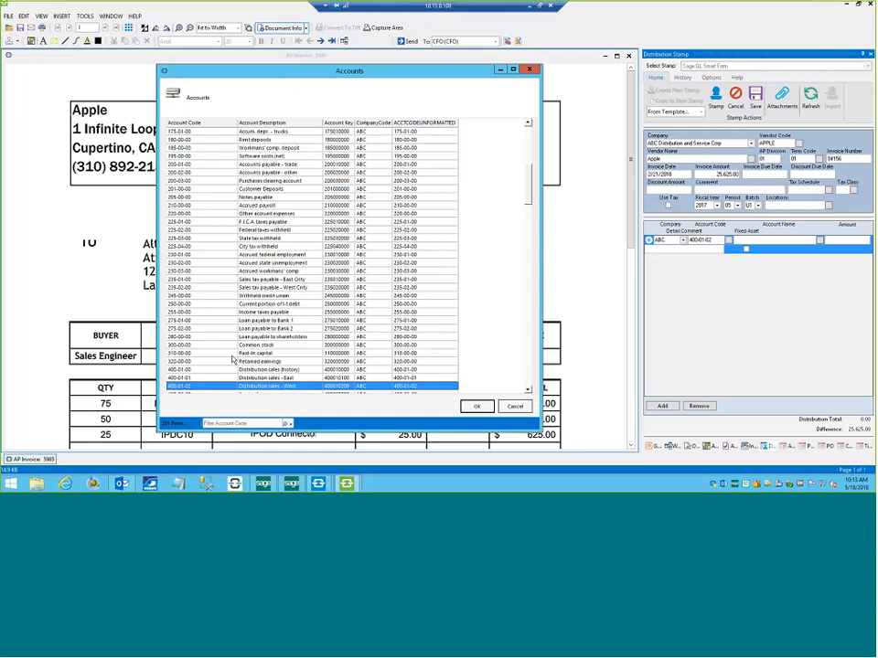
pyautogui.scroll(-4, 233, 360)
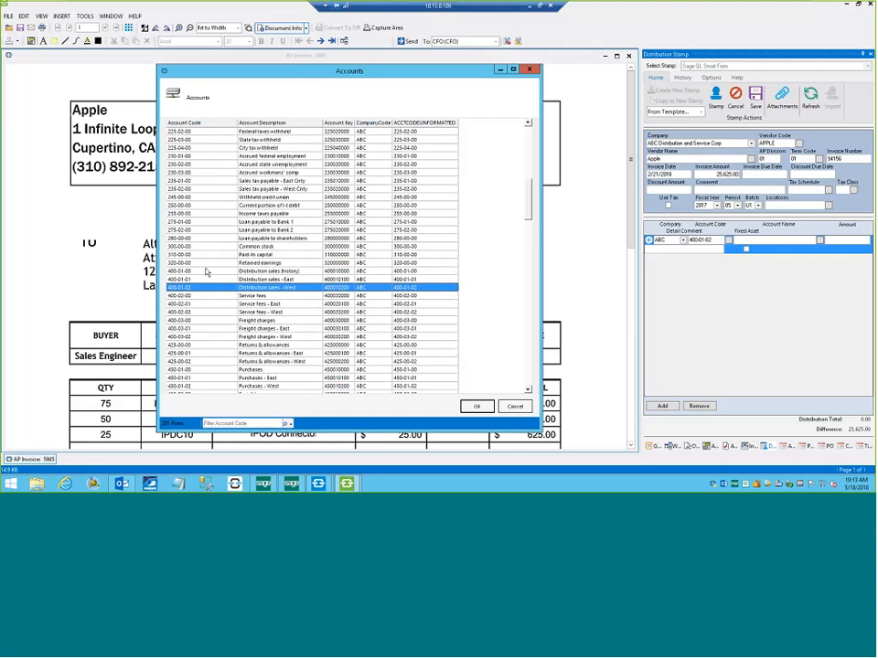
pyautogui.click(513, 406)
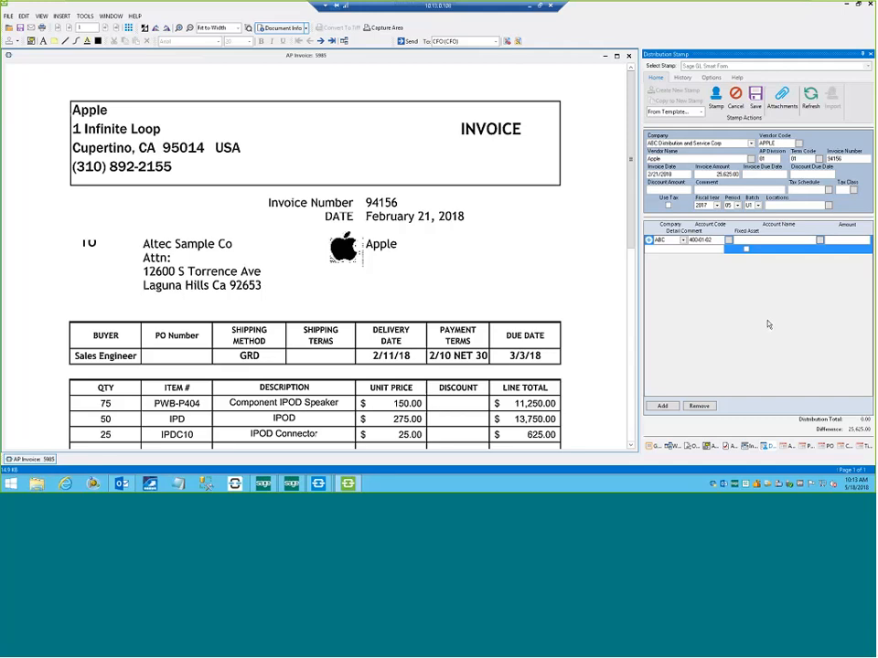
# Fill the distribution lines from the Apple template and stamp them onto the invoice.
pyautogui.click(692, 112)
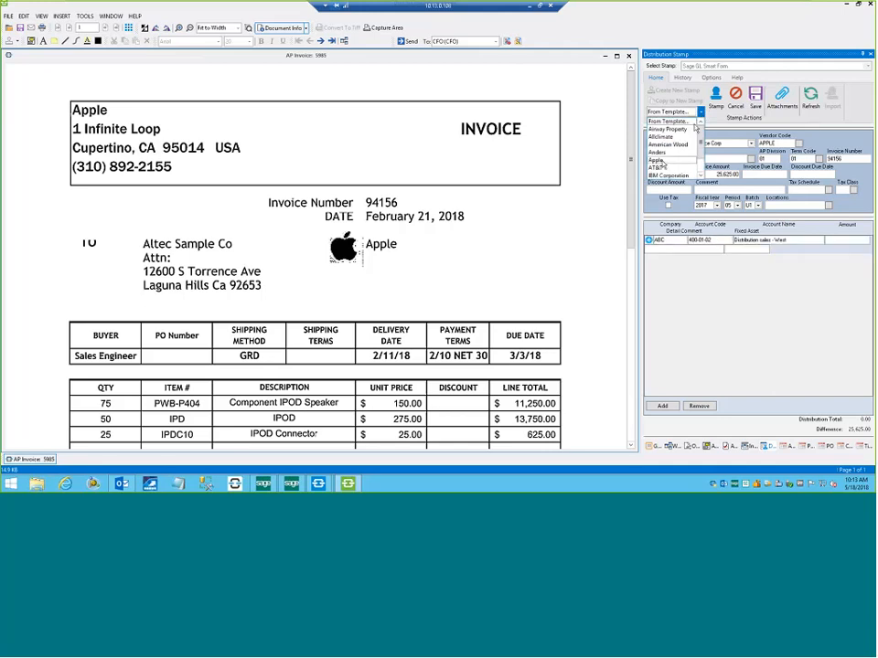
pyautogui.click(656, 159)
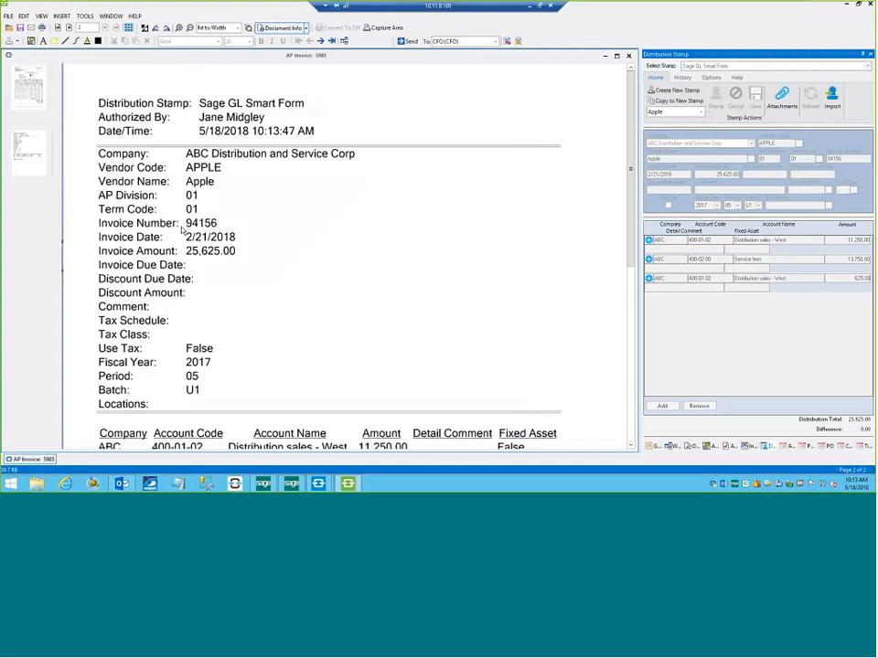
# Review the original invoice page and the stamped distribution page, and send the document to the CFO workflow.
pyautogui.click(30, 92)
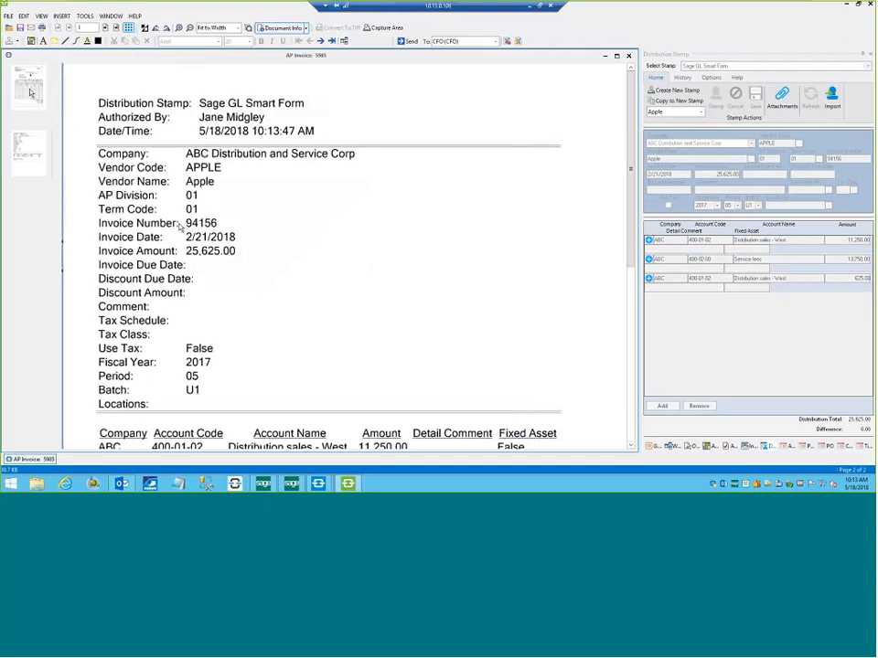
pyautogui.click(27, 157)
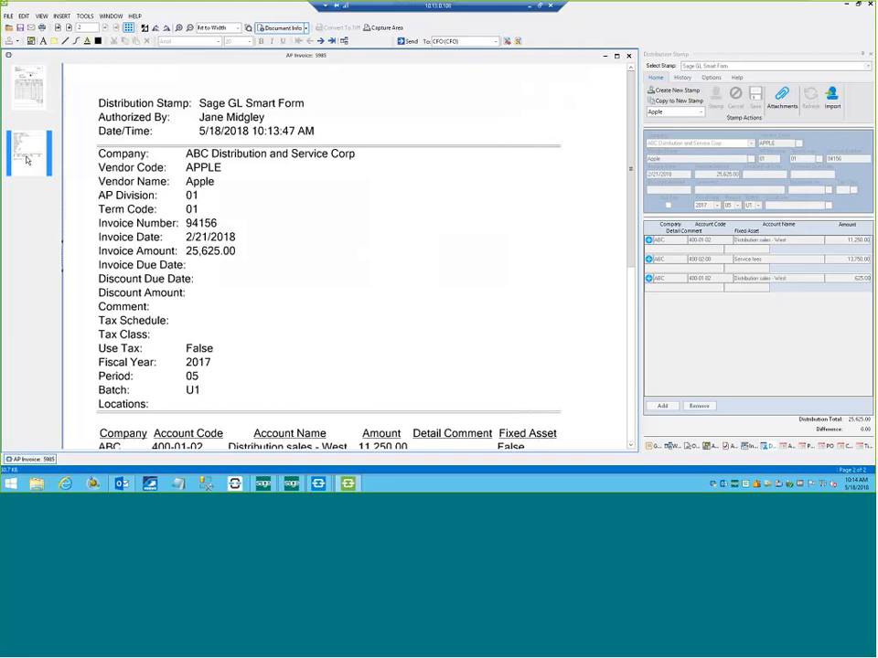
pyautogui.click(409, 41)
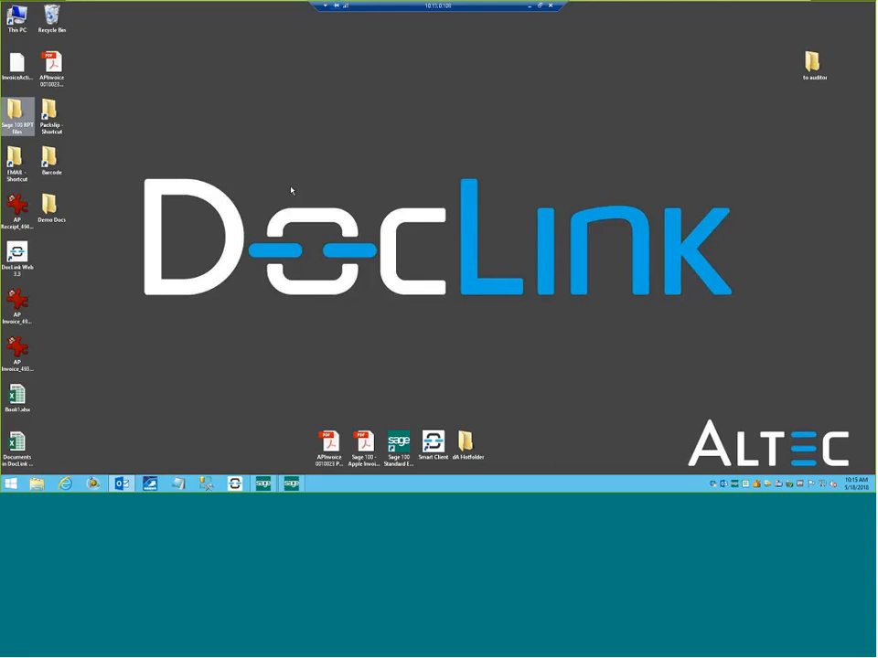
# Switch to Outlook and review the new workflow notification and approval emails in the CFO inbox.
pyautogui.click(128, 486)
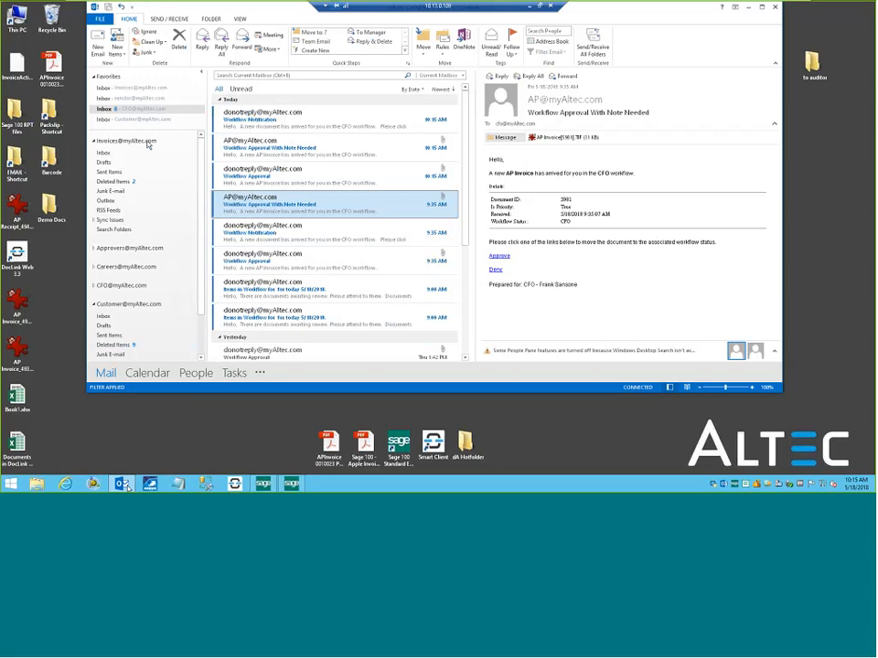
pyautogui.click(144, 109)
pyautogui.click(334, 176)
pyautogui.click(332, 147)
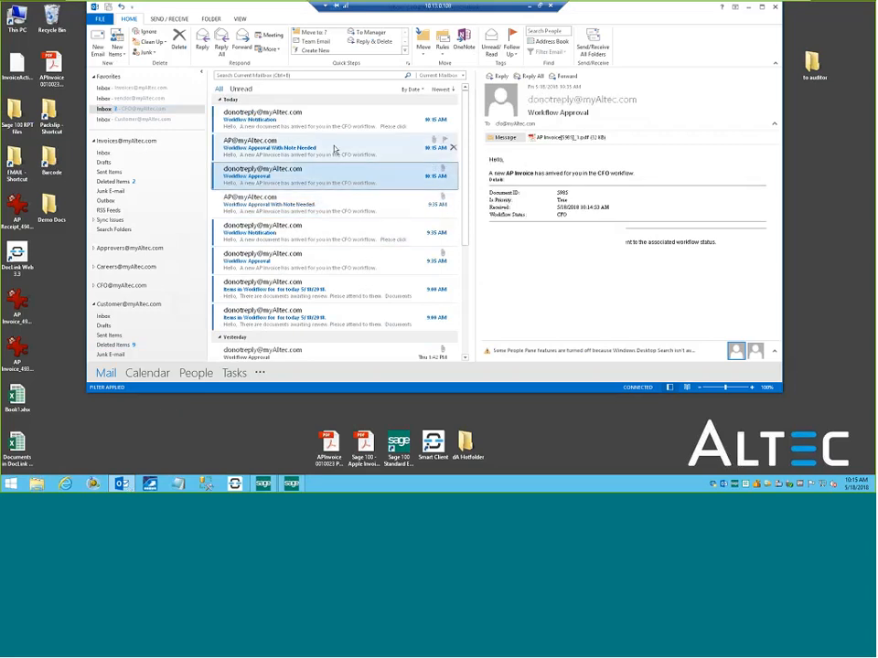
pyautogui.click(338, 126)
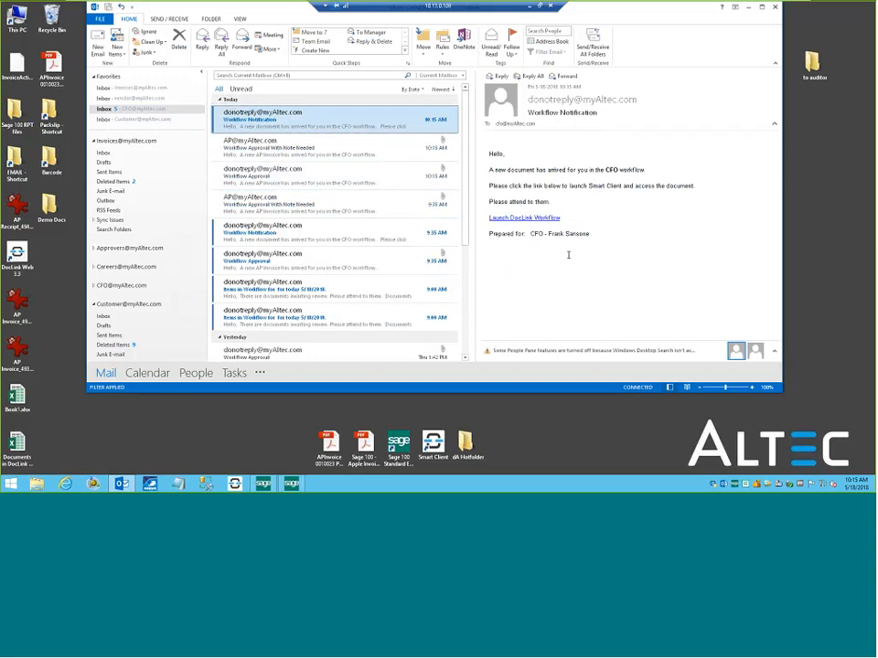
pyautogui.click(439, 148)
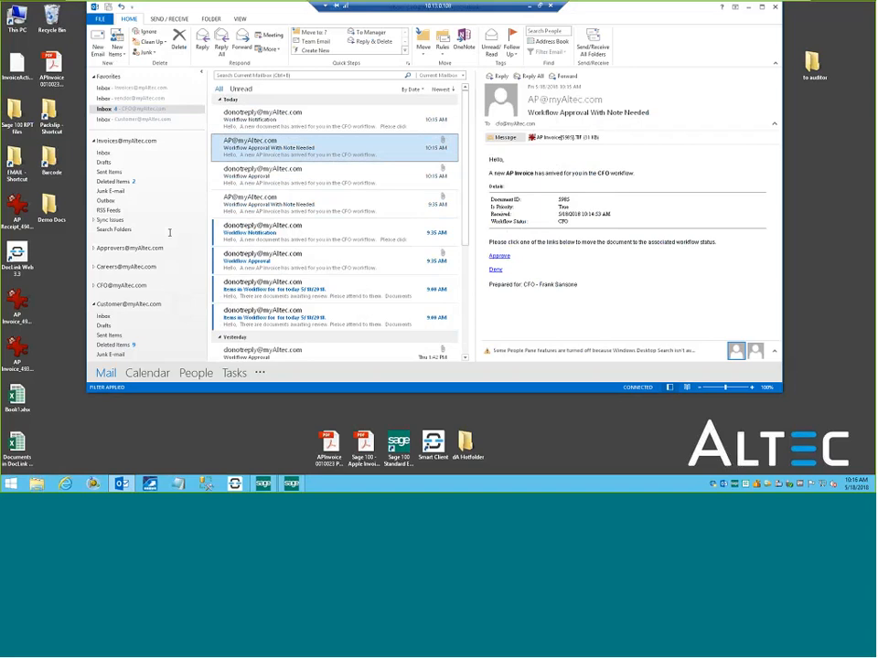
pyautogui.click(121, 484)
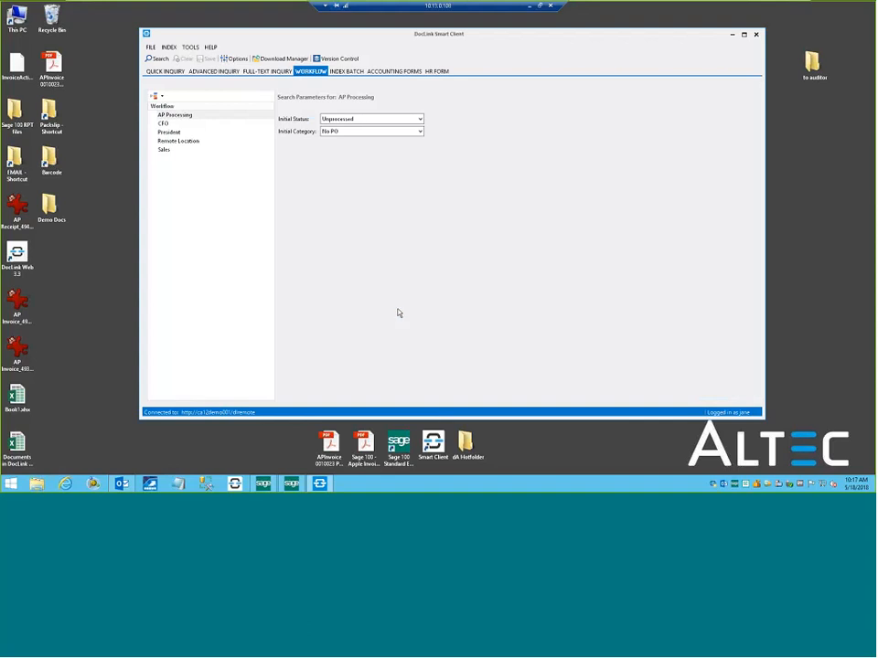
# List the AP Processing documents with status Approved and open the priority Apple invoice.
pyautogui.click(382, 118)
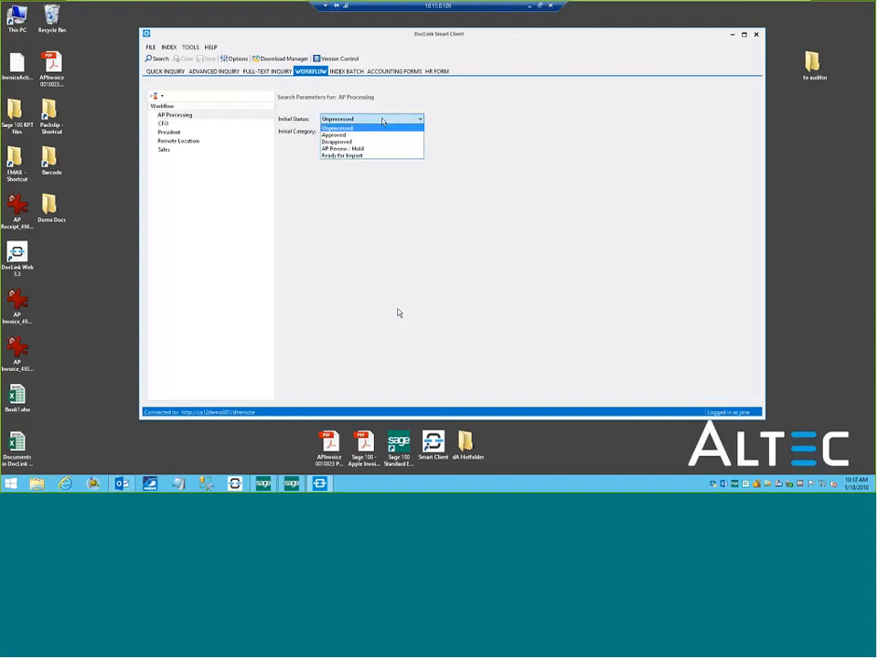
pyautogui.click(353, 135)
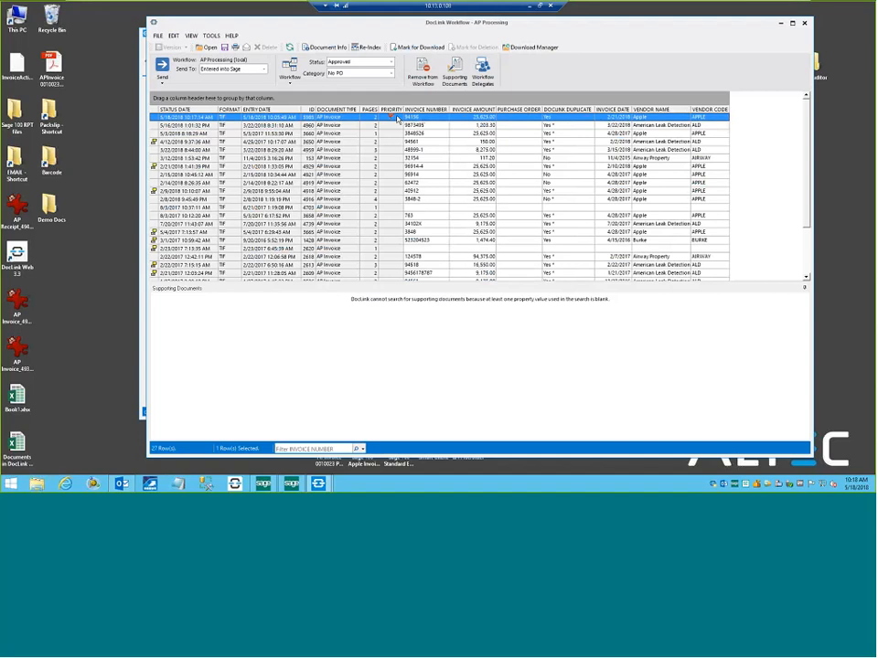
pyautogui.doubleClick(397, 119)
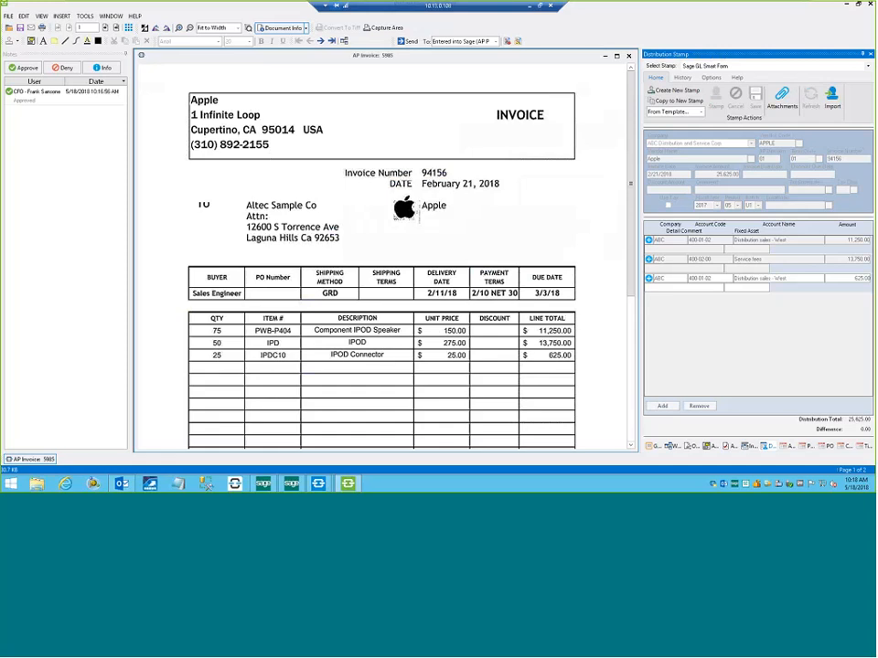
# Show the approved Apple invoice's page thumbnails, send it to Entered into Sage, and close the DocLink windows.
pyautogui.click(129, 28)
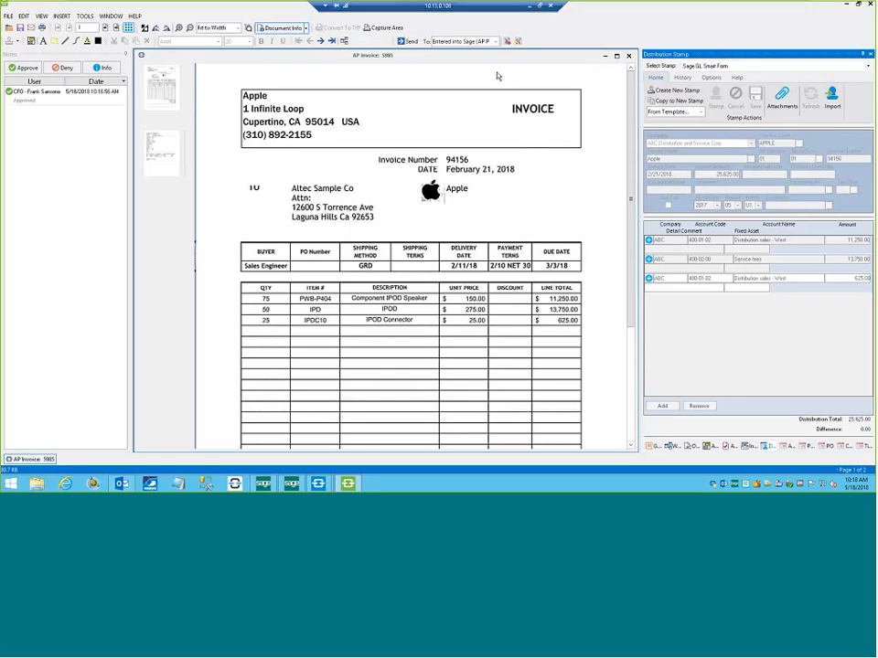
pyautogui.click(408, 42)
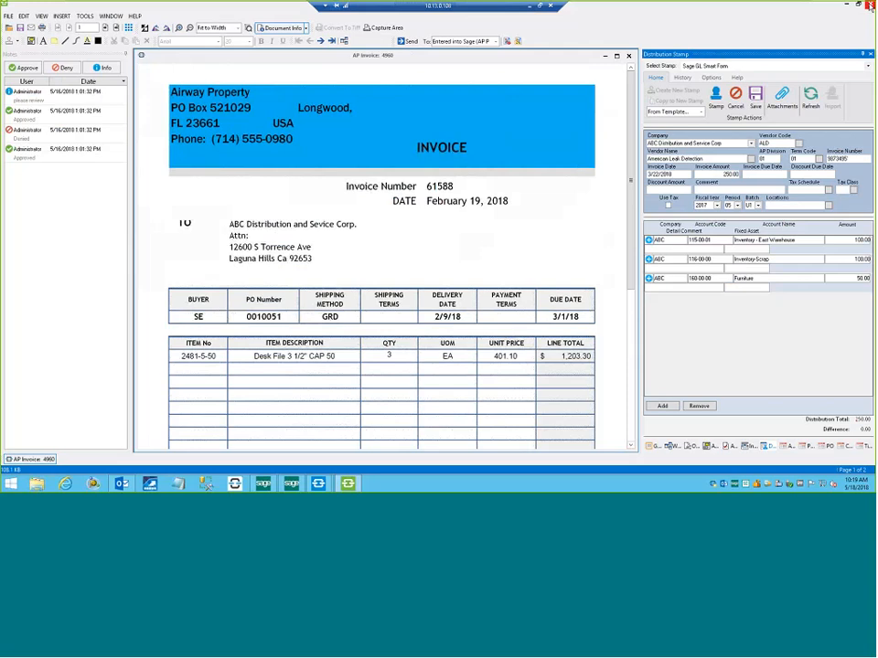
pyautogui.click(870, 5)
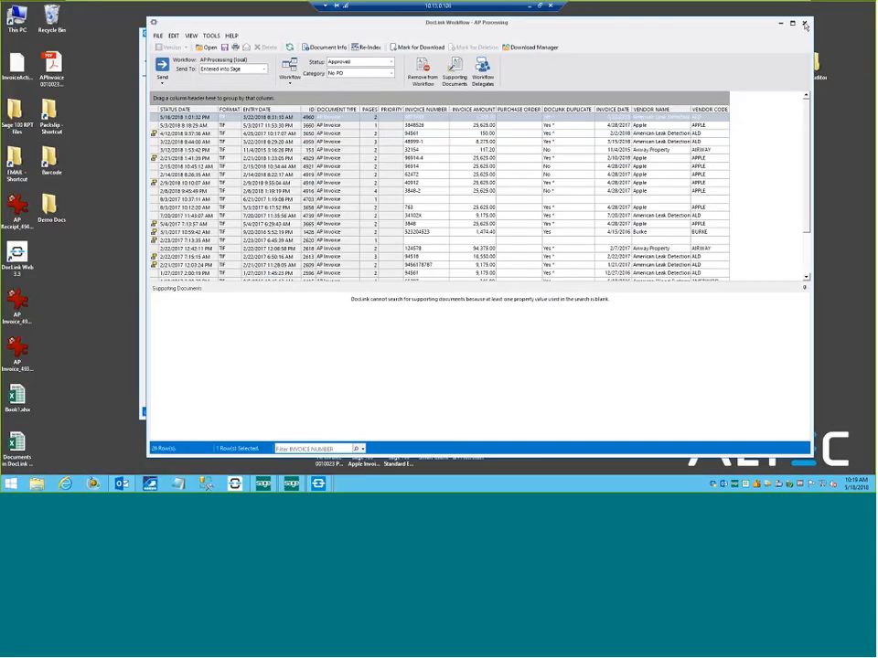
pyautogui.click(804, 30)
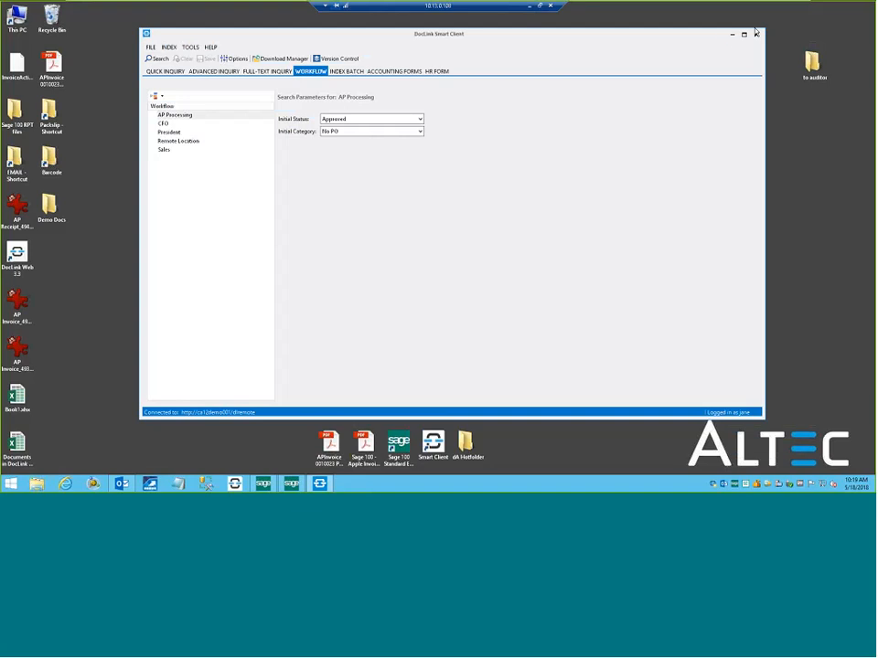
pyautogui.click(756, 34)
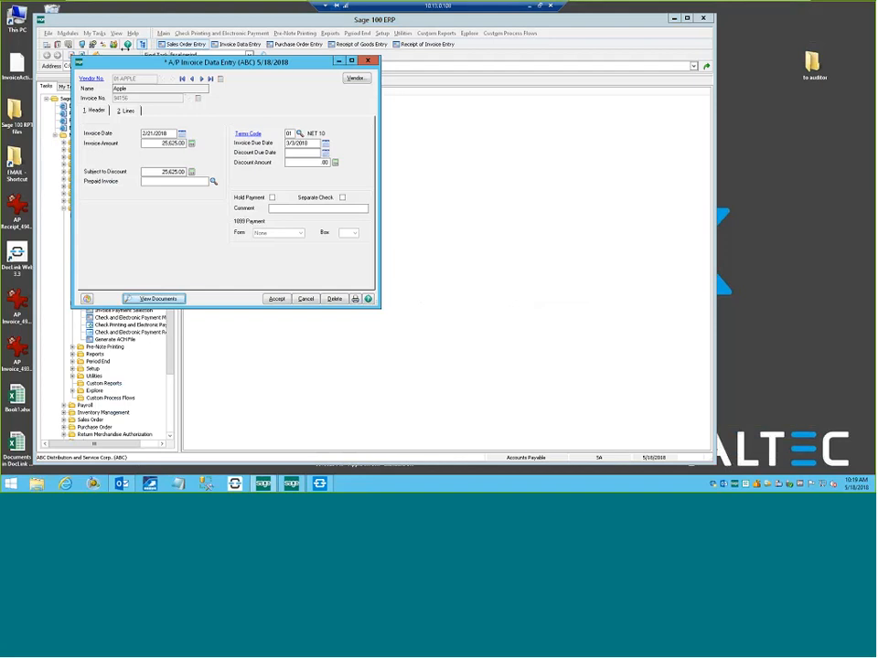
# Review the general ledger lines and header of the Apple invoice in Sage 100's A/P Invoice Data Entry.
pyautogui.click(127, 111)
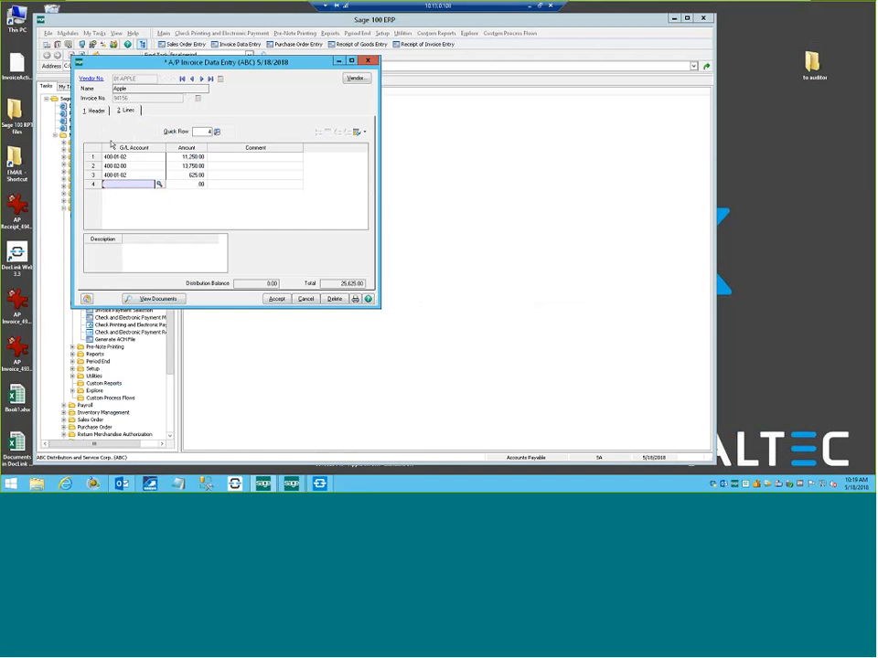
pyautogui.click(97, 111)
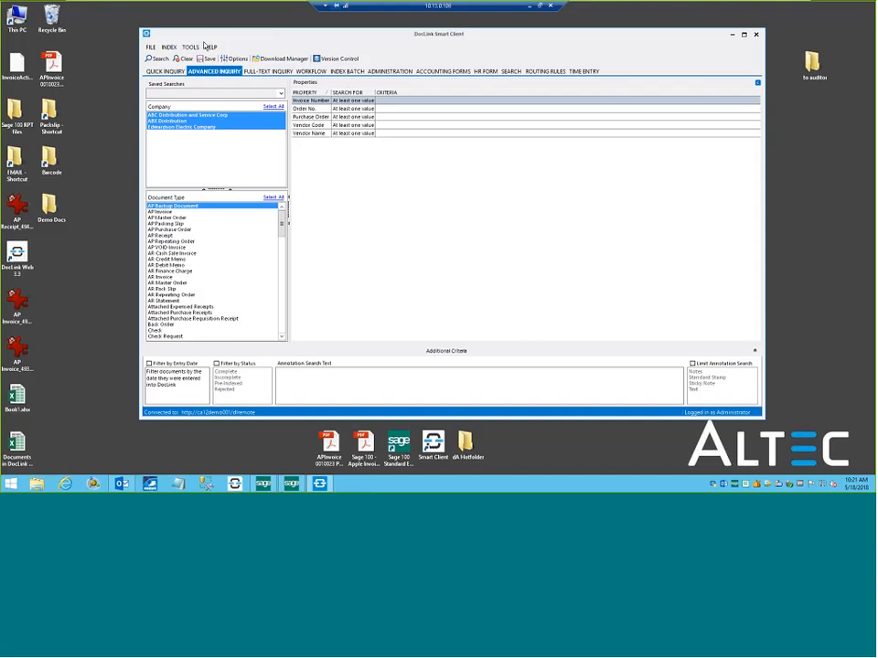
# Load the saved search INV-Check 31073 in DocLink's Advanced Inquiry.
pyautogui.click(281, 93)
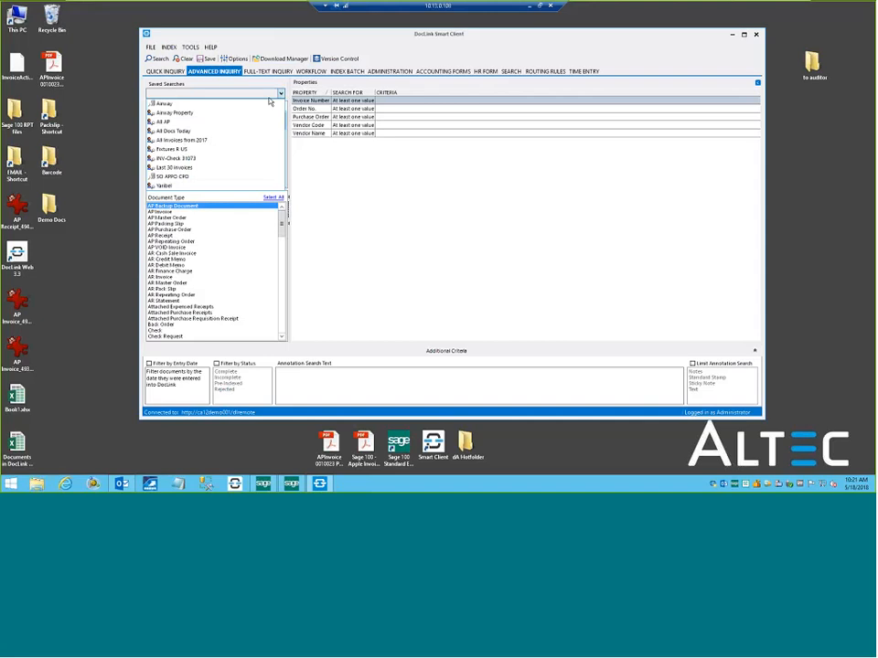
pyautogui.click(182, 159)
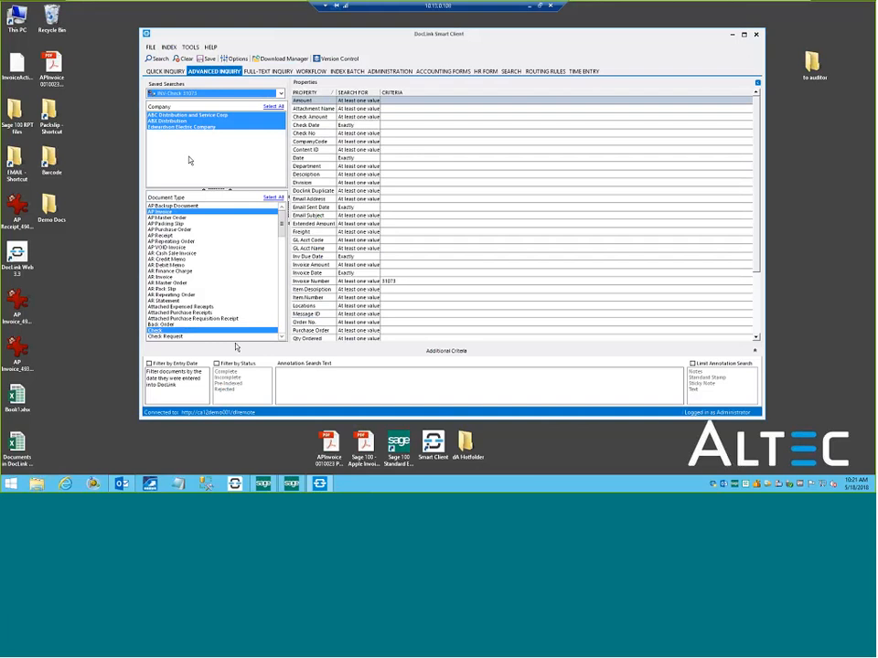
# Look at the Apple invoice entry in Sage 100 again and return to DocLink Smart Client.
pyautogui.click(290, 483)
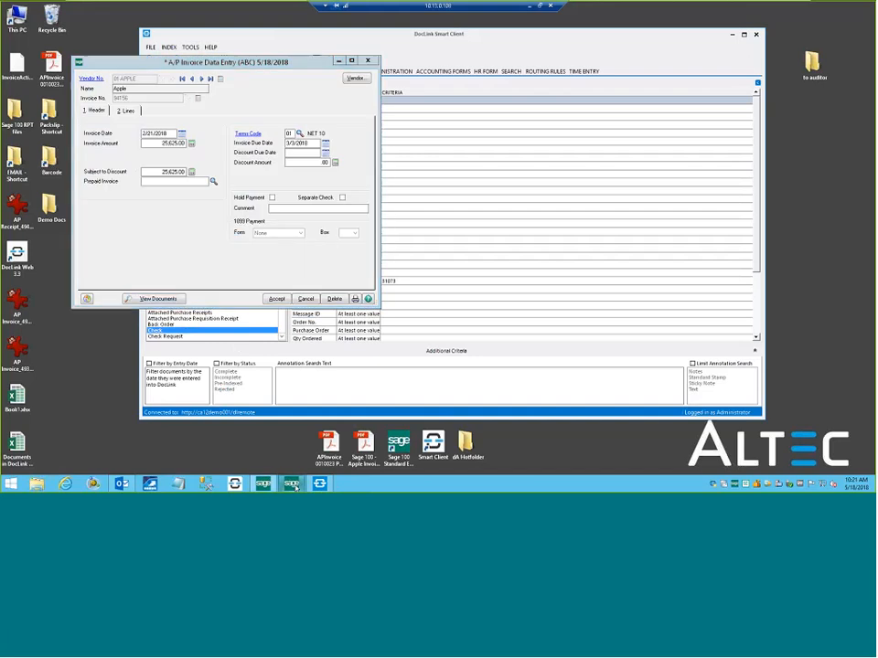
pyautogui.click(263, 483)
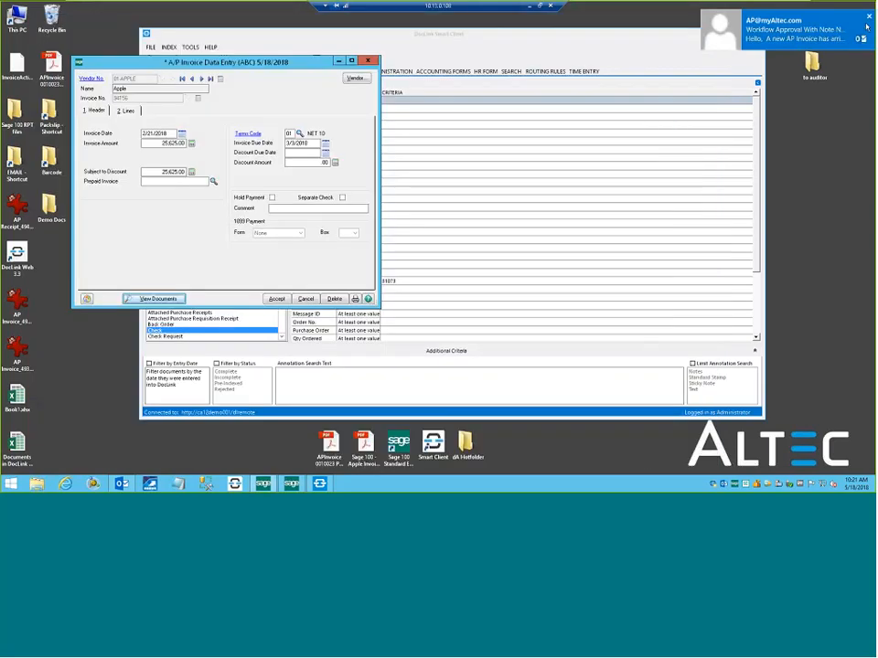
pyautogui.click(453, 61)
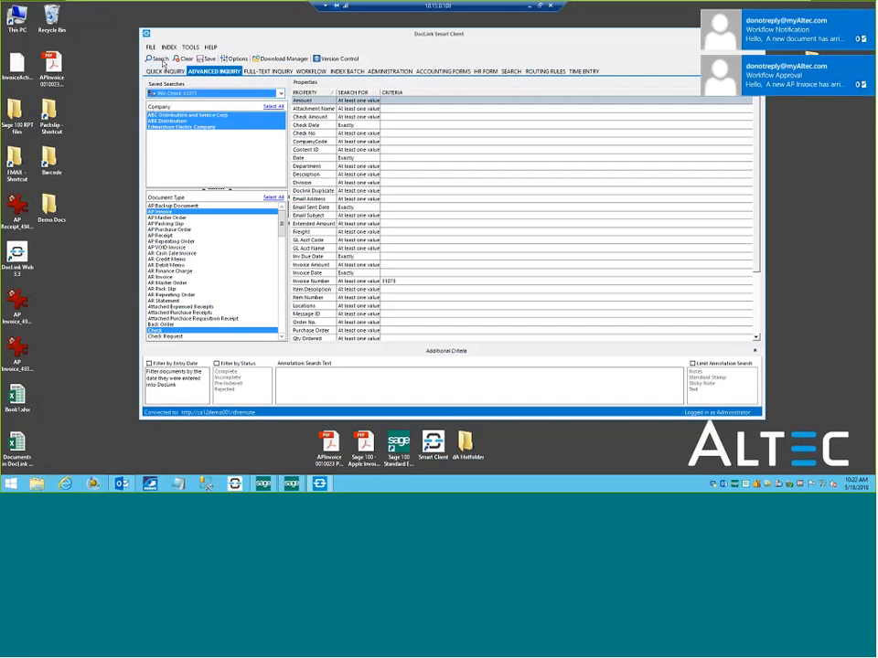
# Run the loaded INV-Check 31073 search, open the resulting check and AP invoice together for review, and close the document viewer.
pyautogui.click(159, 59)
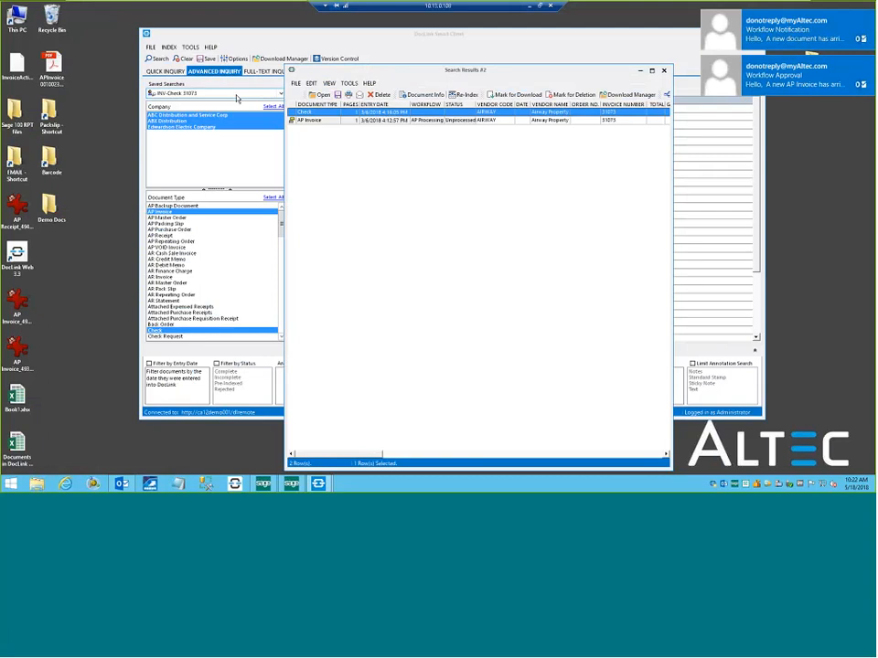
pyautogui.moveTo(286, 169); pyautogui.dragTo(126, 168)
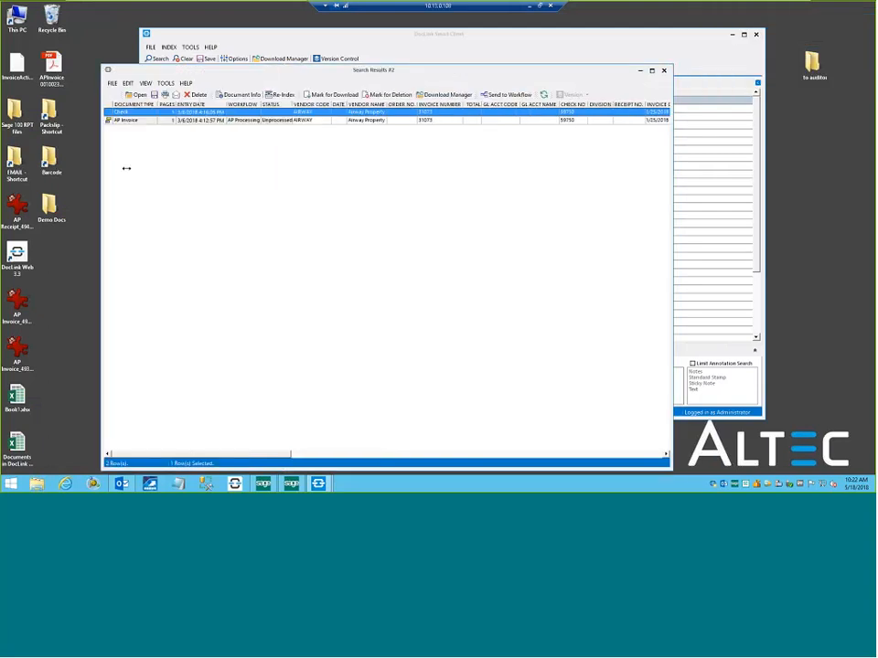
pyautogui.keyDown('shift'); pyautogui.click(160, 121); pyautogui.keyUp('shift')
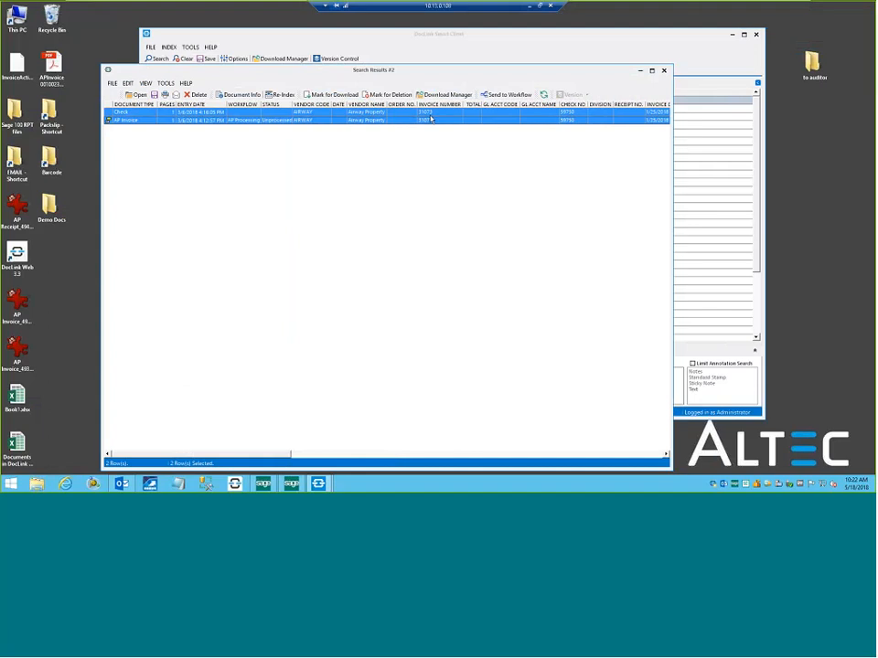
pyautogui.moveTo(429, 119)
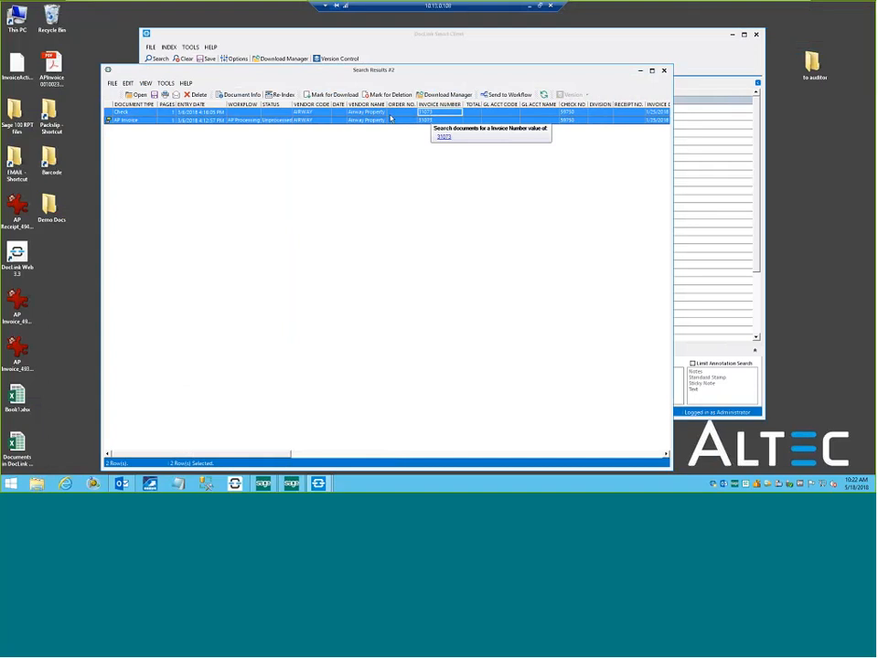
pyautogui.rightClick(391, 116)
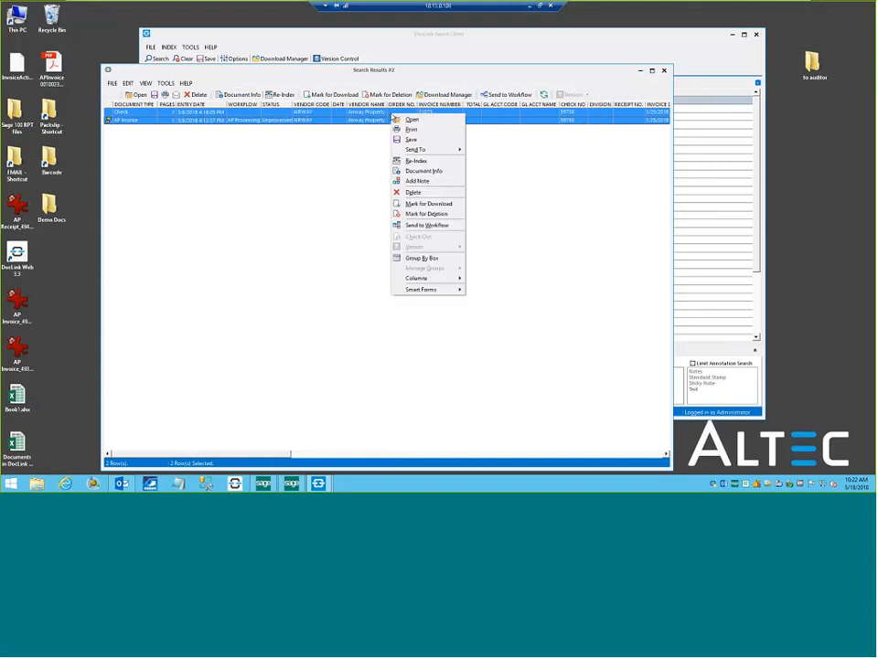
pyautogui.click(410, 119)
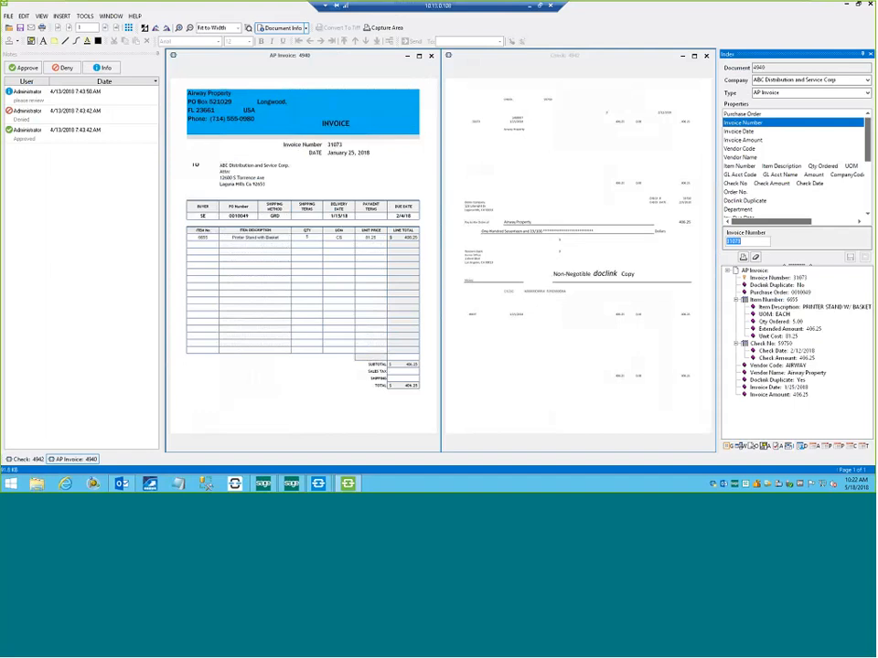
pyautogui.click(871, 5)
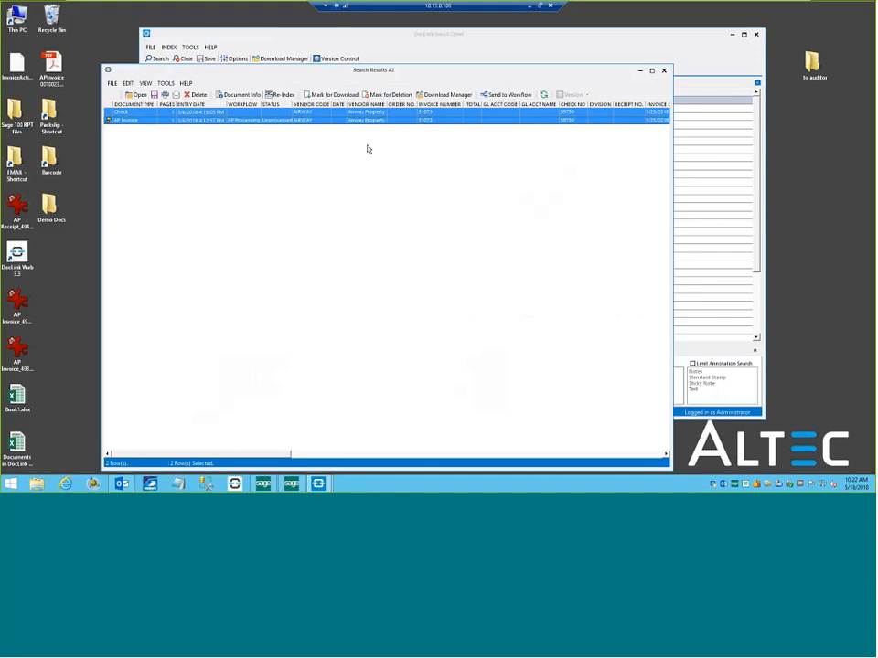
# Search for all documents with the vendor name Airway Property from the results, review the list, and close both results windows.
pyautogui.click(366, 120)
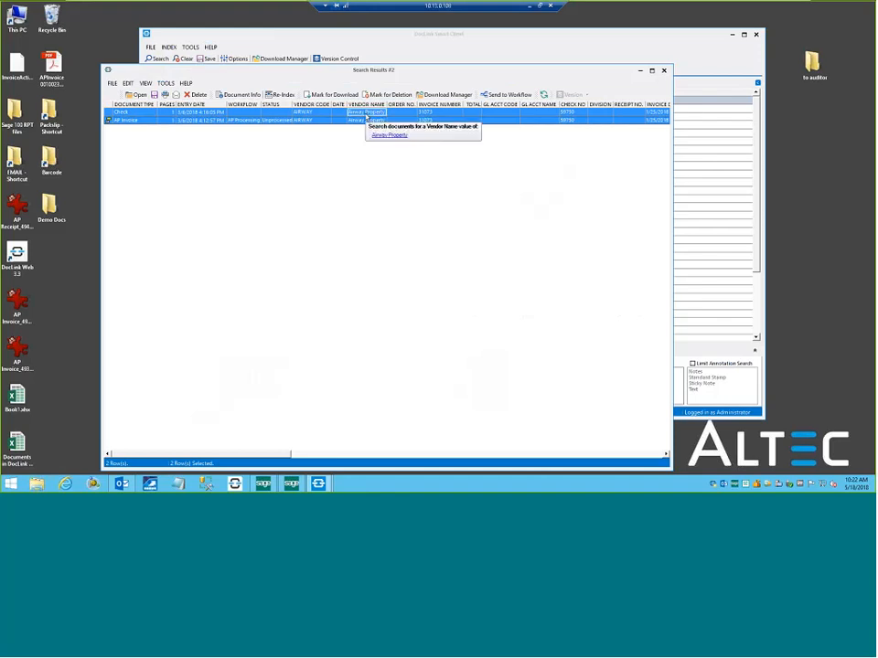
pyautogui.click(388, 137)
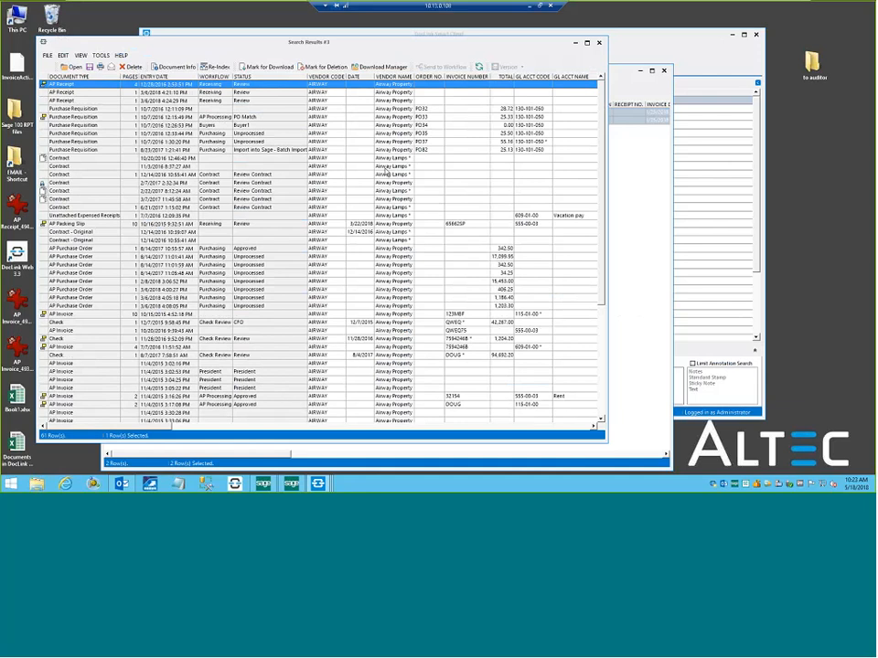
pyautogui.moveTo(390, 92)
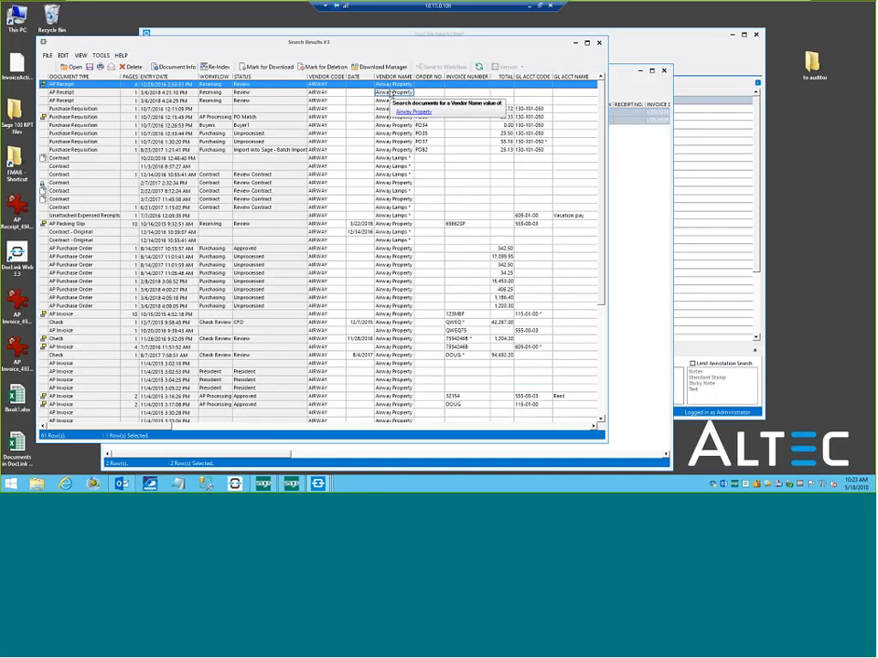
pyautogui.click(599, 42)
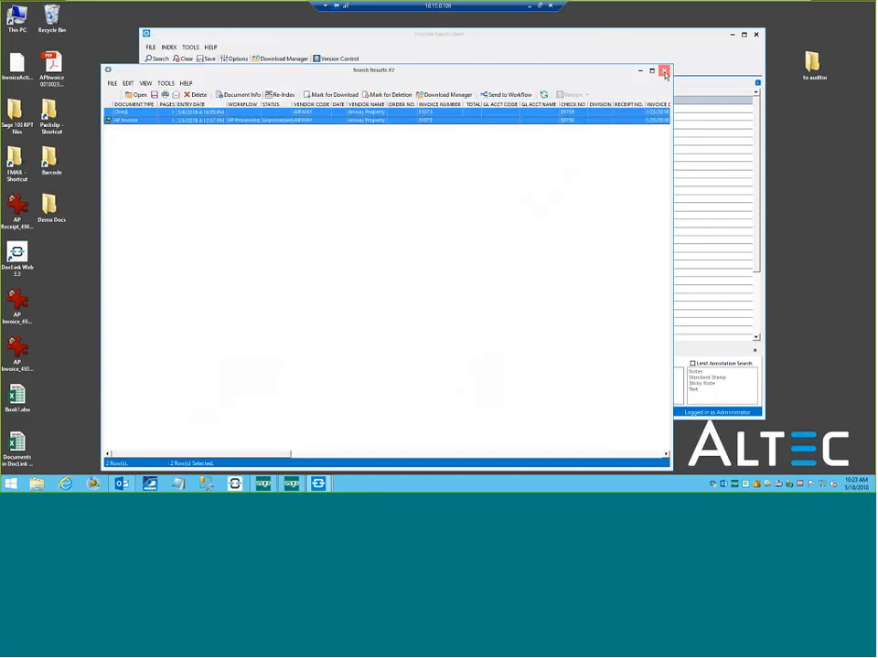
pyautogui.click(663, 70)
# Load the saved search All Invoices from 2017 and run it.
pyautogui.click(281, 93)
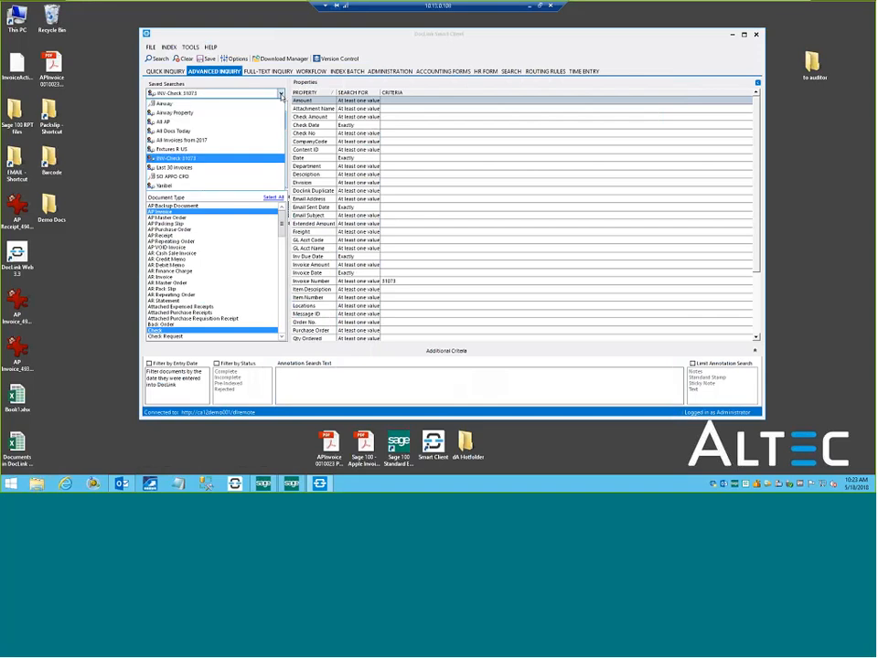
pyautogui.click(200, 140)
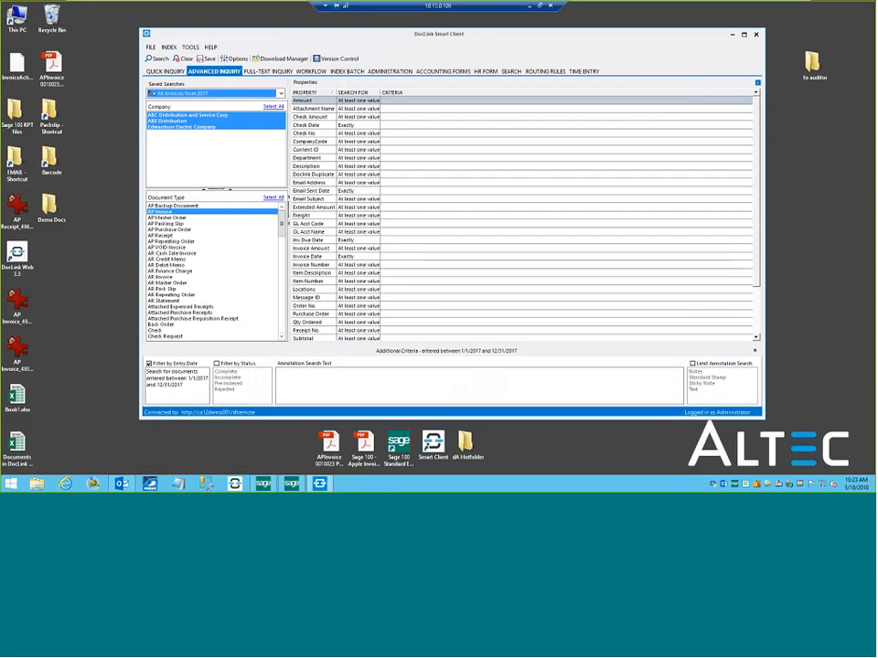
pyautogui.click(159, 59)
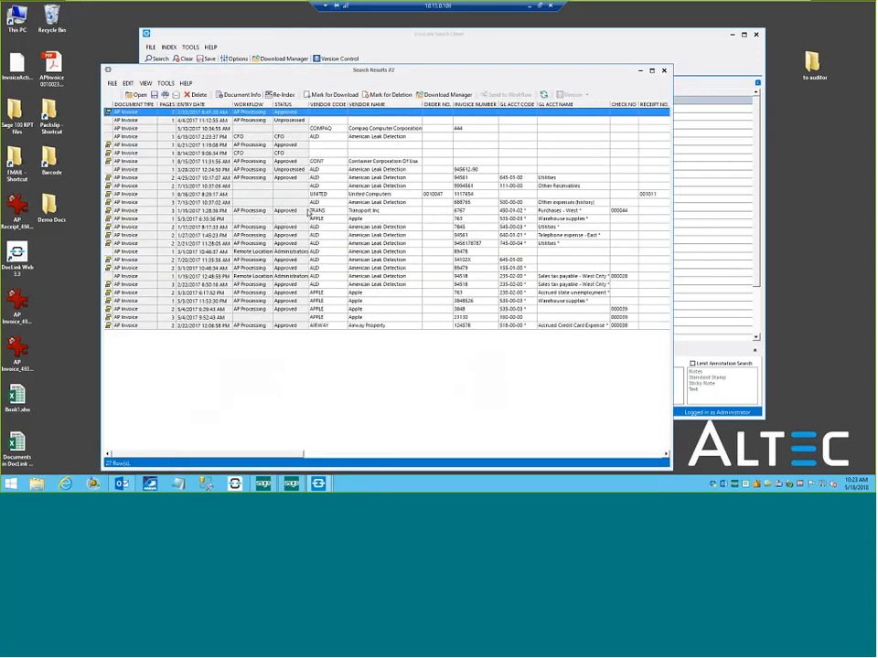
# Mark all the found 2017 invoices for download with the desktop folder "to auditor" as destination, and close the download and results windows.
pyautogui.hotkey('ctrl', 'a')
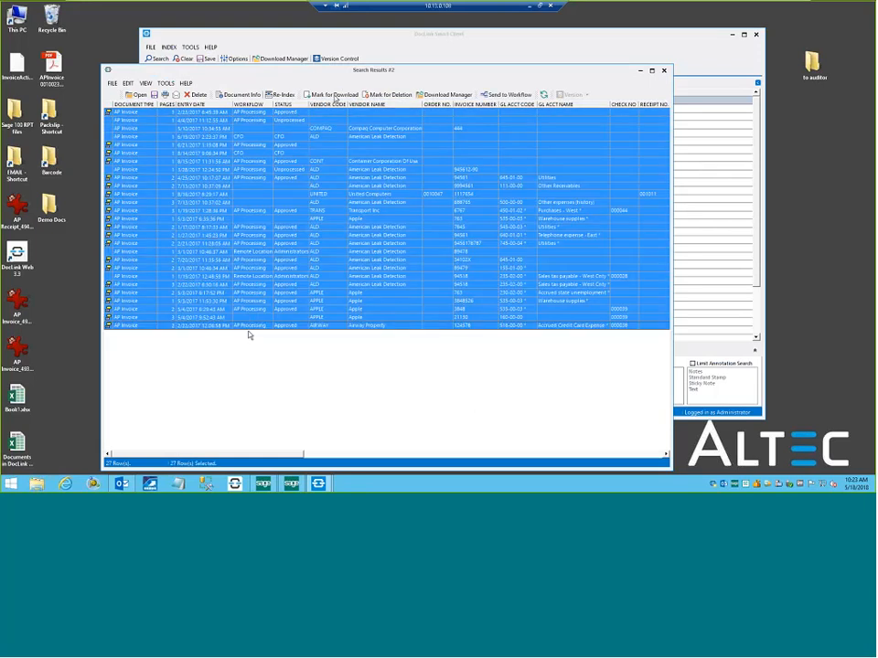
pyautogui.hotkey('ctrl', 'd')
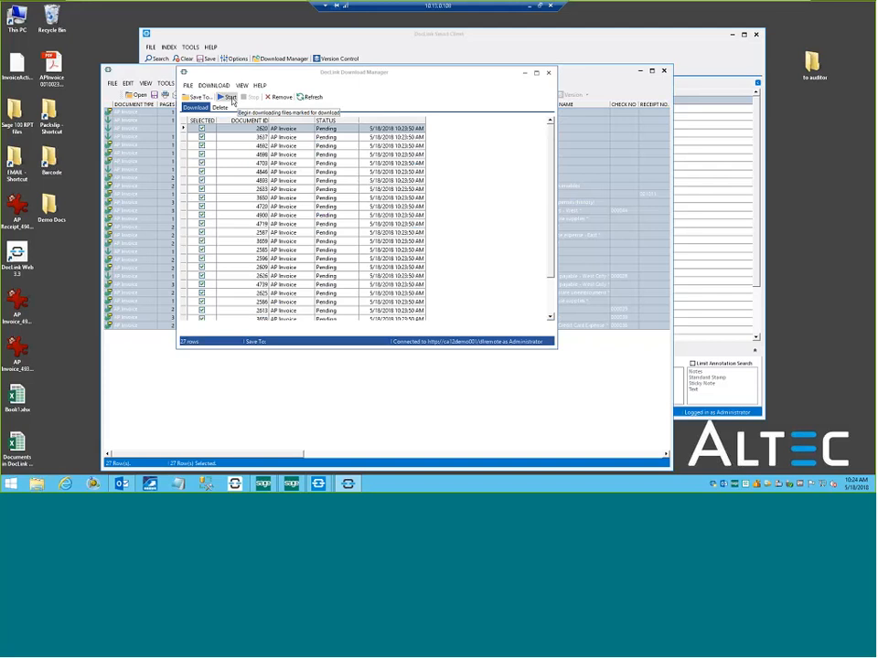
pyautogui.click(230, 98)
pyautogui.click(401, 304)
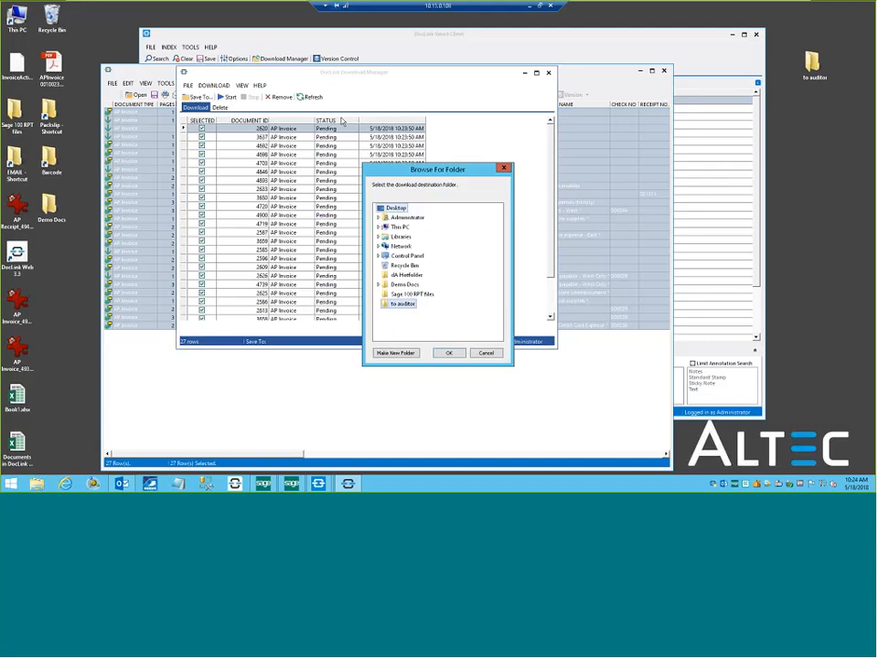
pyautogui.click(447, 352)
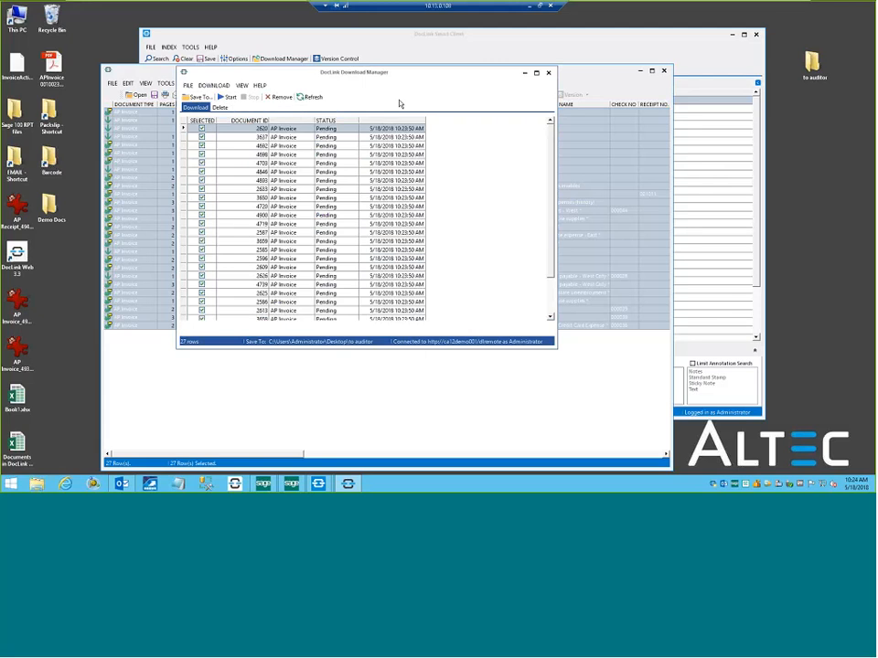
pyautogui.click(548, 73)
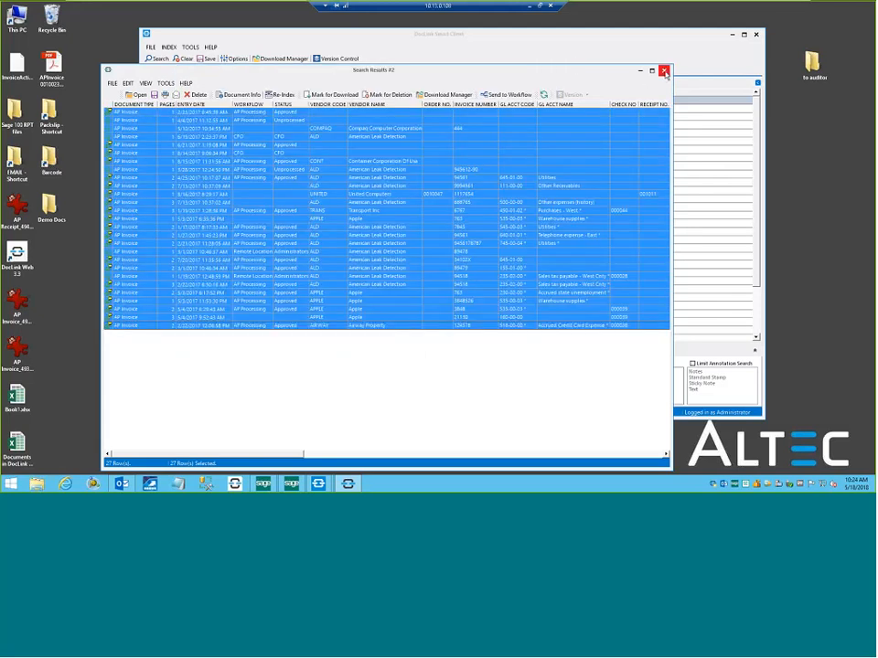
pyautogui.click(665, 72)
# Minimize DocLink Smart Client and open the "to auditor" folder on the desktop to look through the downloaded files.
pyautogui.click(699, 34)
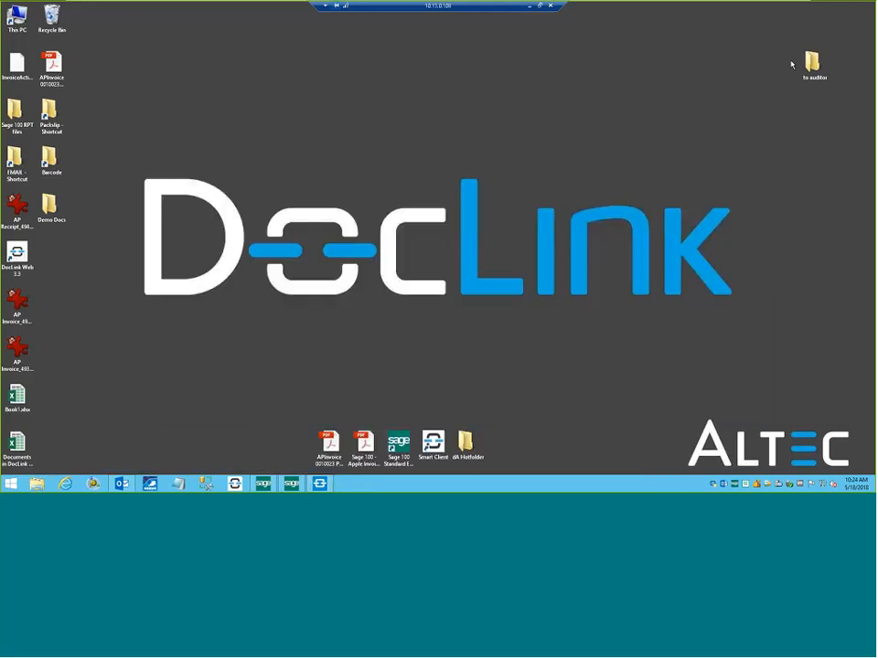
pyautogui.doubleClick(810, 62)
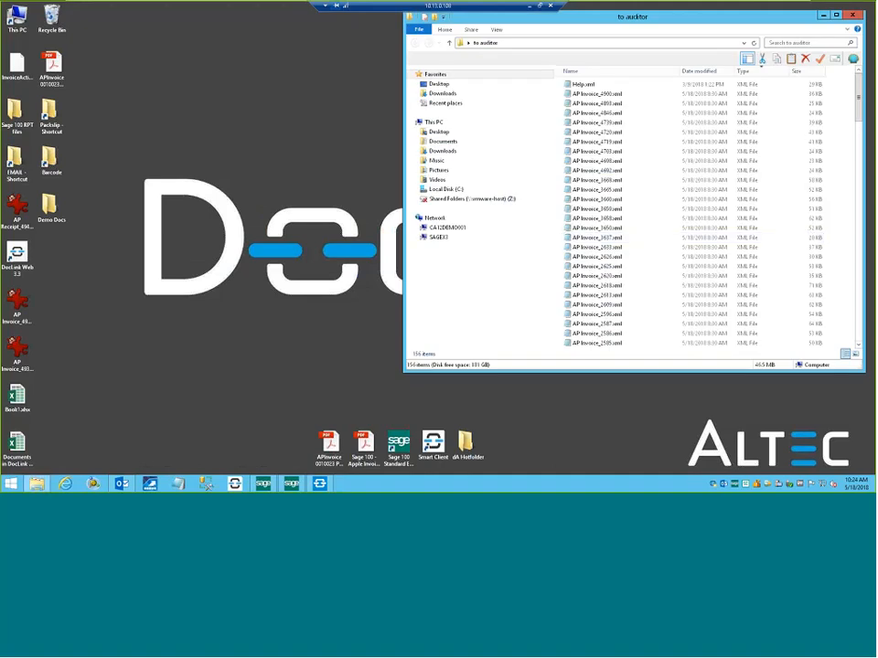
pyautogui.scroll(-20, 729, 329)
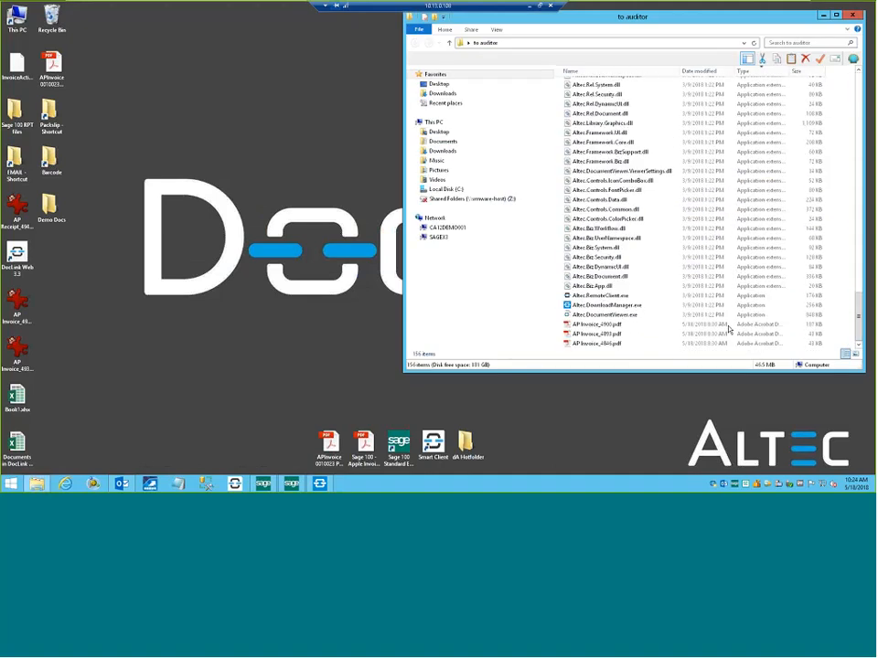
# Launch Altec.RemoteClient.exe from the folder and choose "to auditor" as its source of downloaded documents instead of logging in.
pyautogui.click(618, 297)
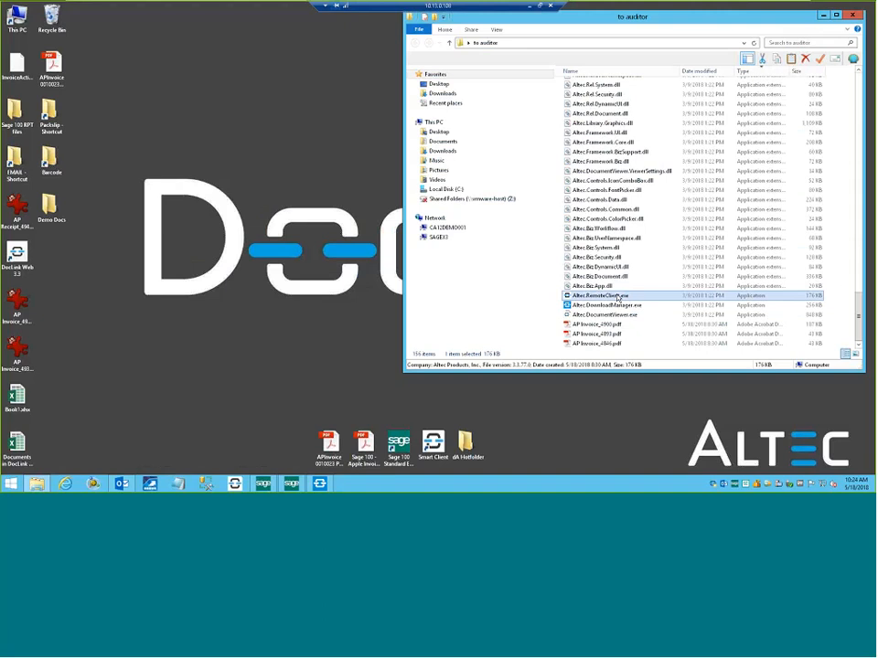
pyautogui.rightClick(618, 297)
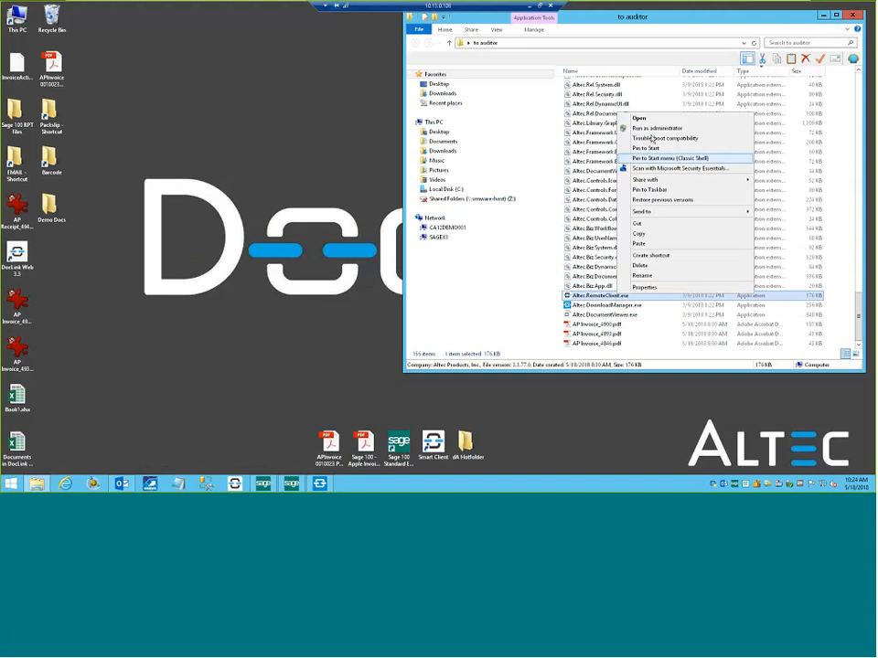
pyautogui.click(651, 138)
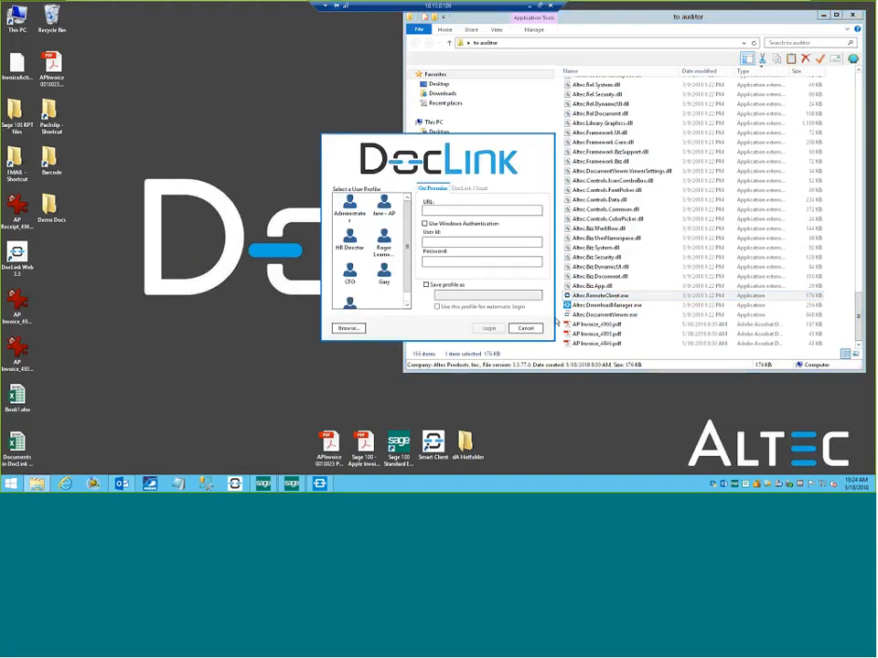
pyautogui.click(352, 328)
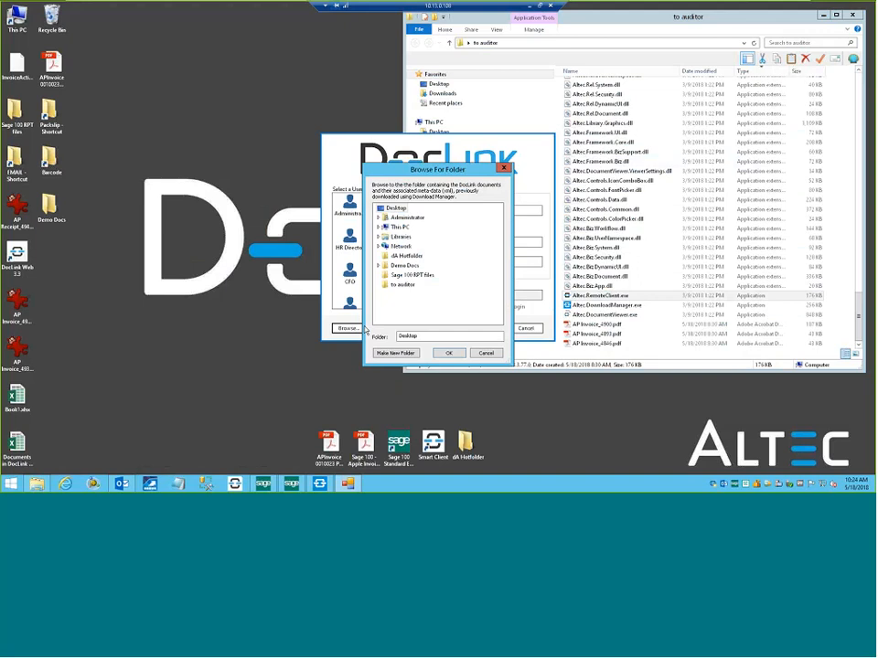
pyautogui.click(404, 286)
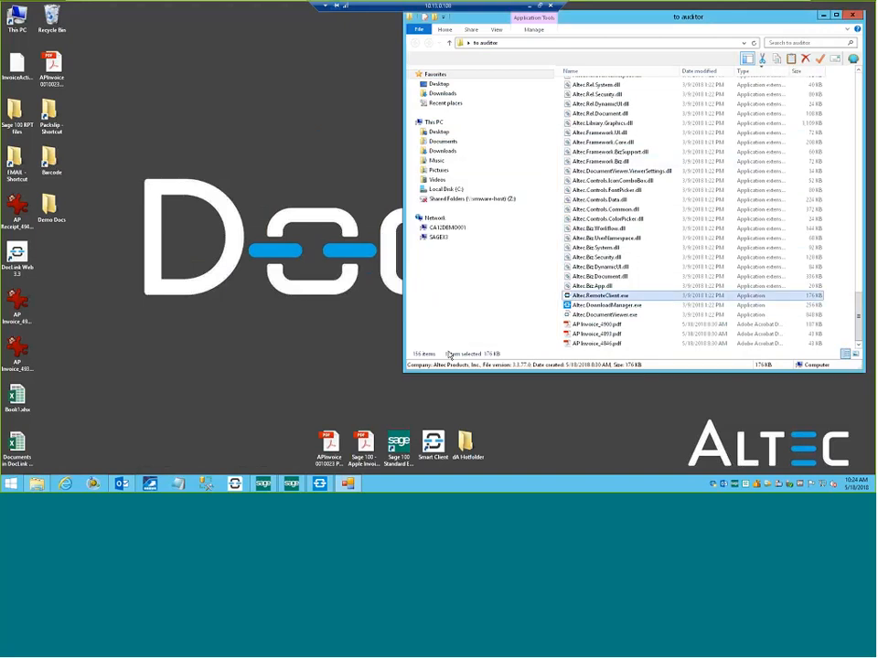